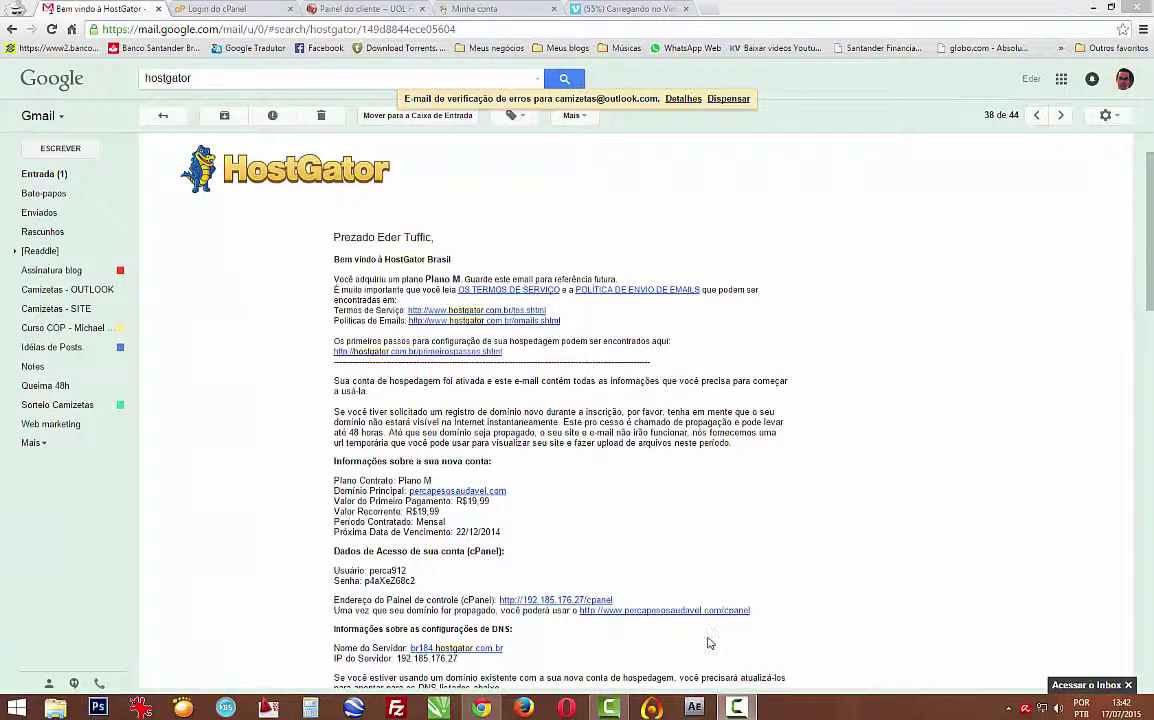
Review the HostGator welcome e-mail for the cPanel access details, DNS settings and nameservers.
scroll(927, 567, down, 1)
scroll(900, 567, down, 2)
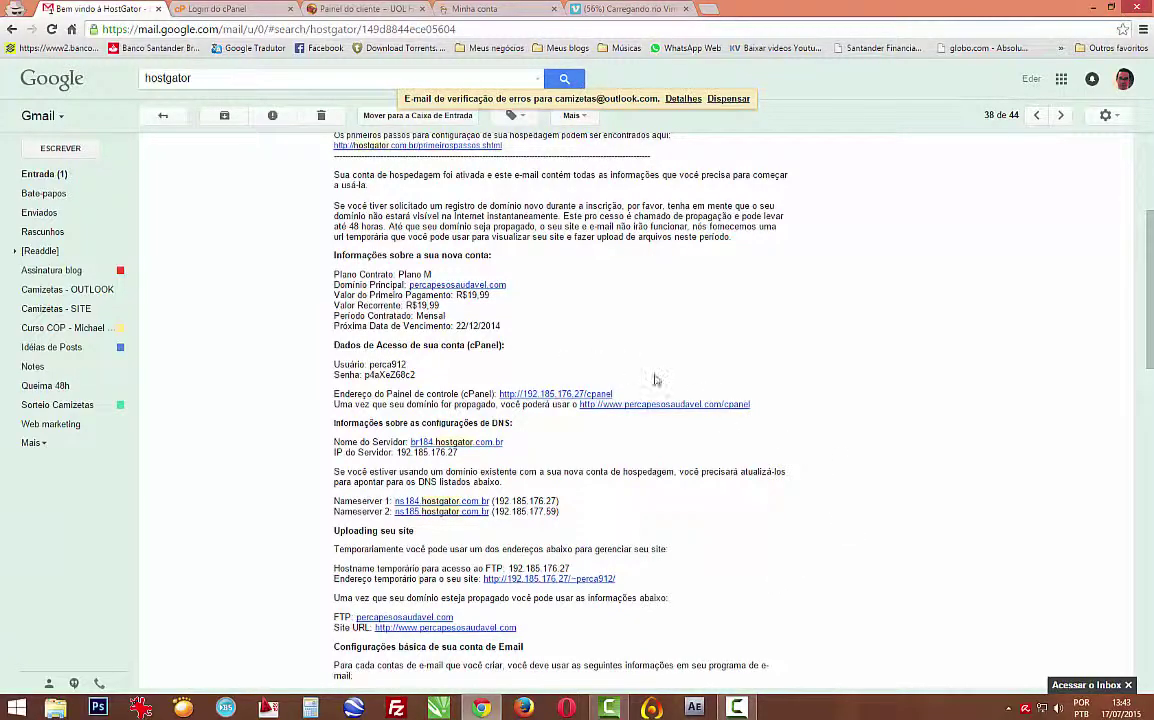
scroll(521, 383, up, 3)
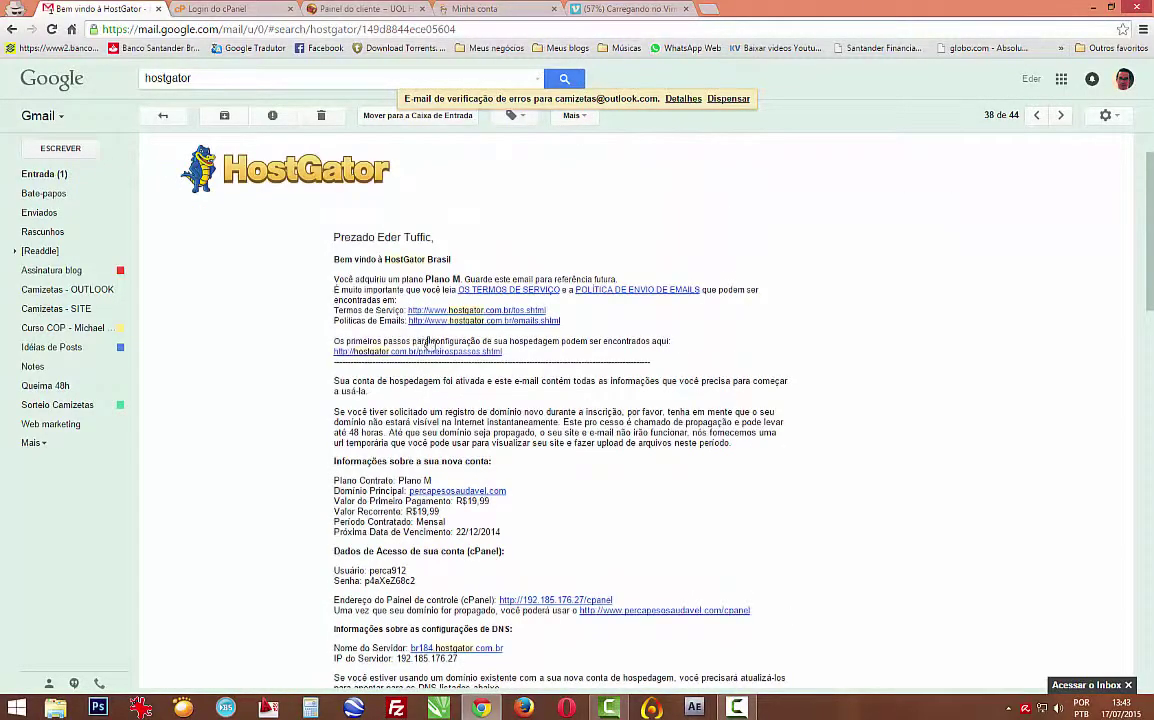
scroll(419, 350, down, 2)
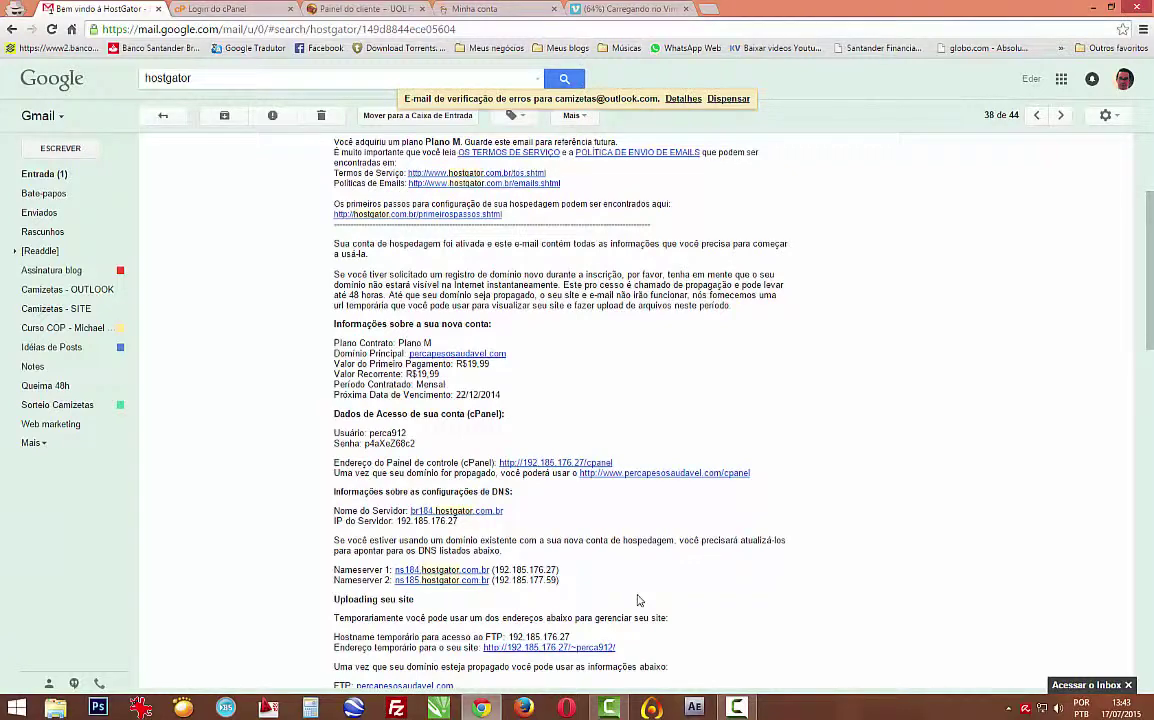
Switch to the cPanel login page, set its language to Portuguese and log in with the saved username and password.
click(240, 13)
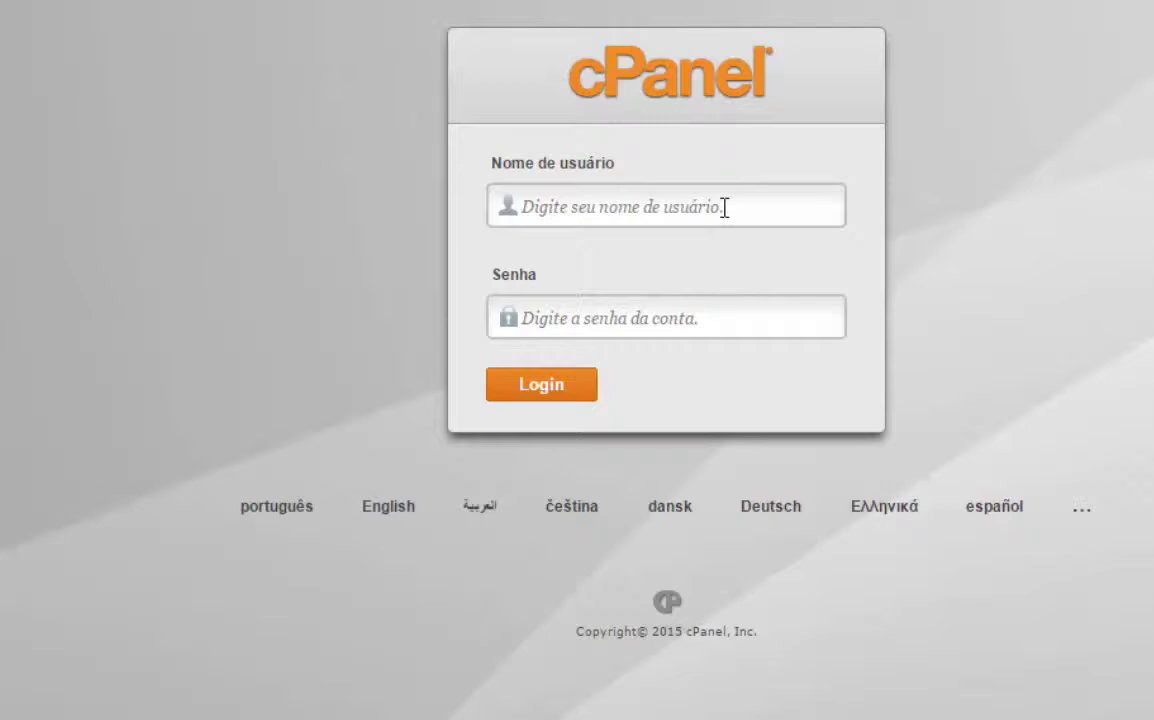
click(277, 512)
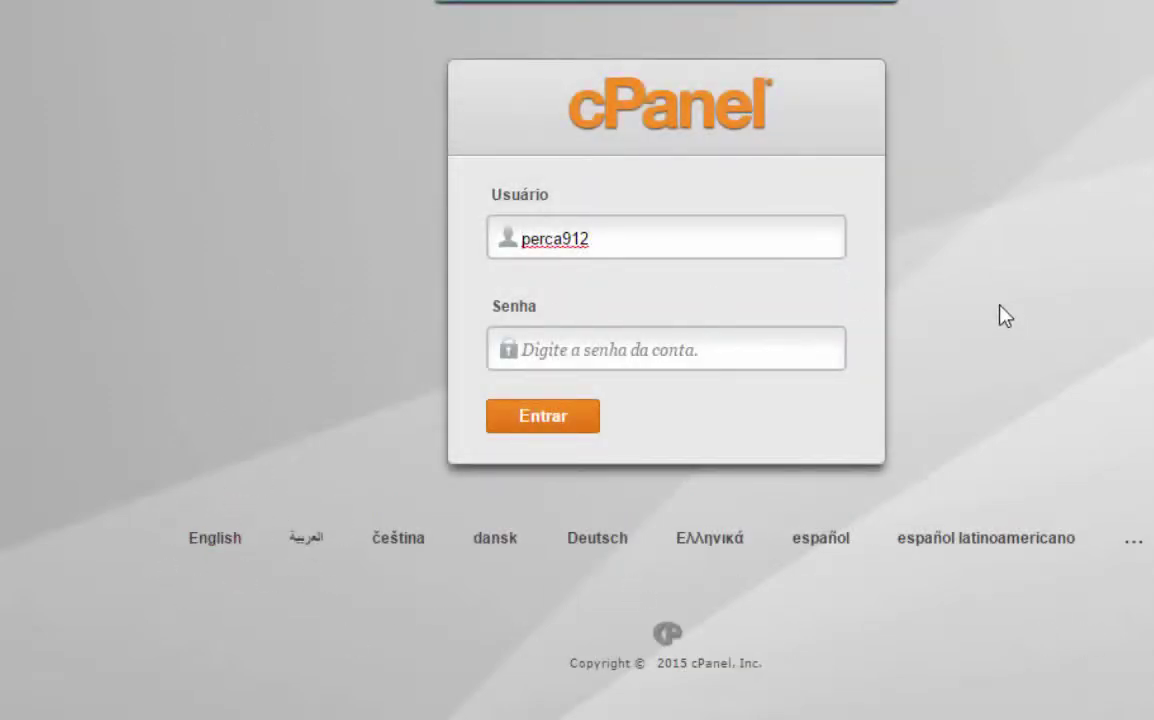
click(618, 240)
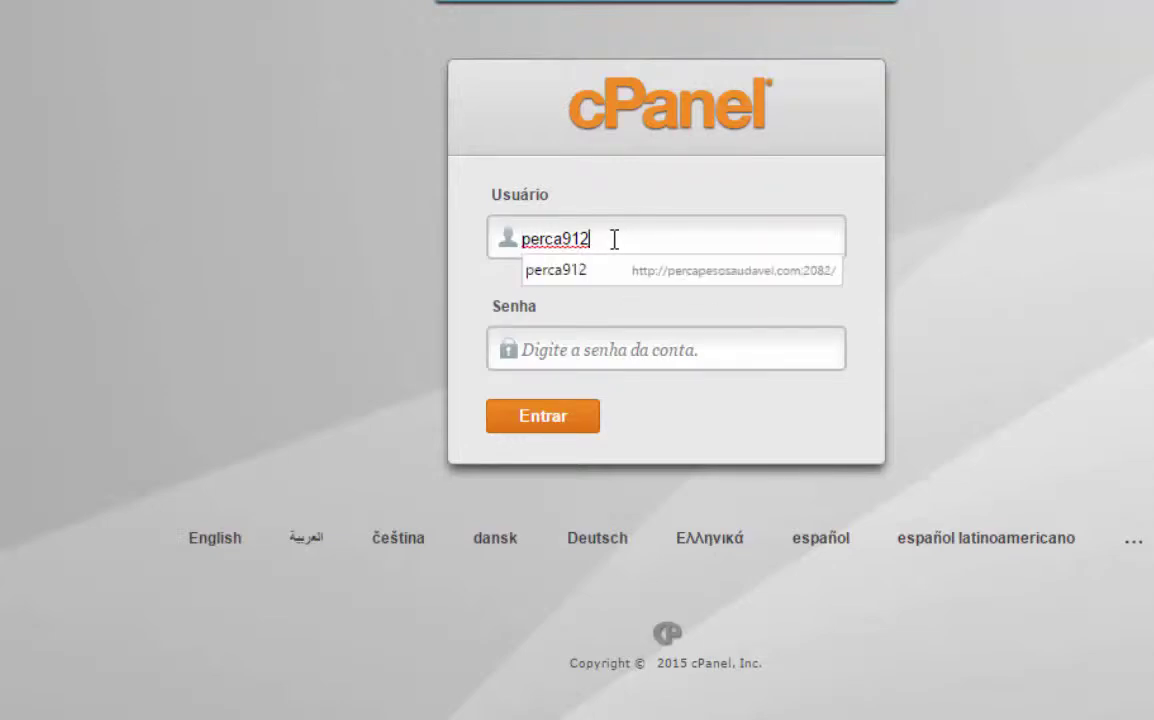
click(556, 269)
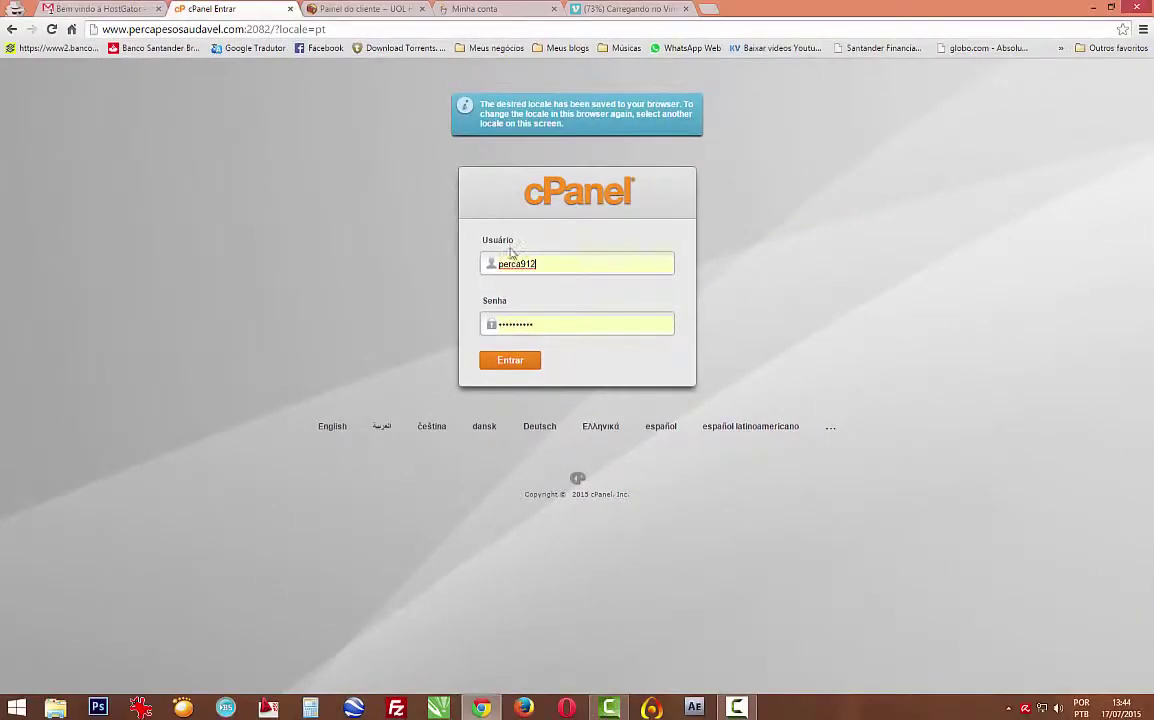
click(508, 362)
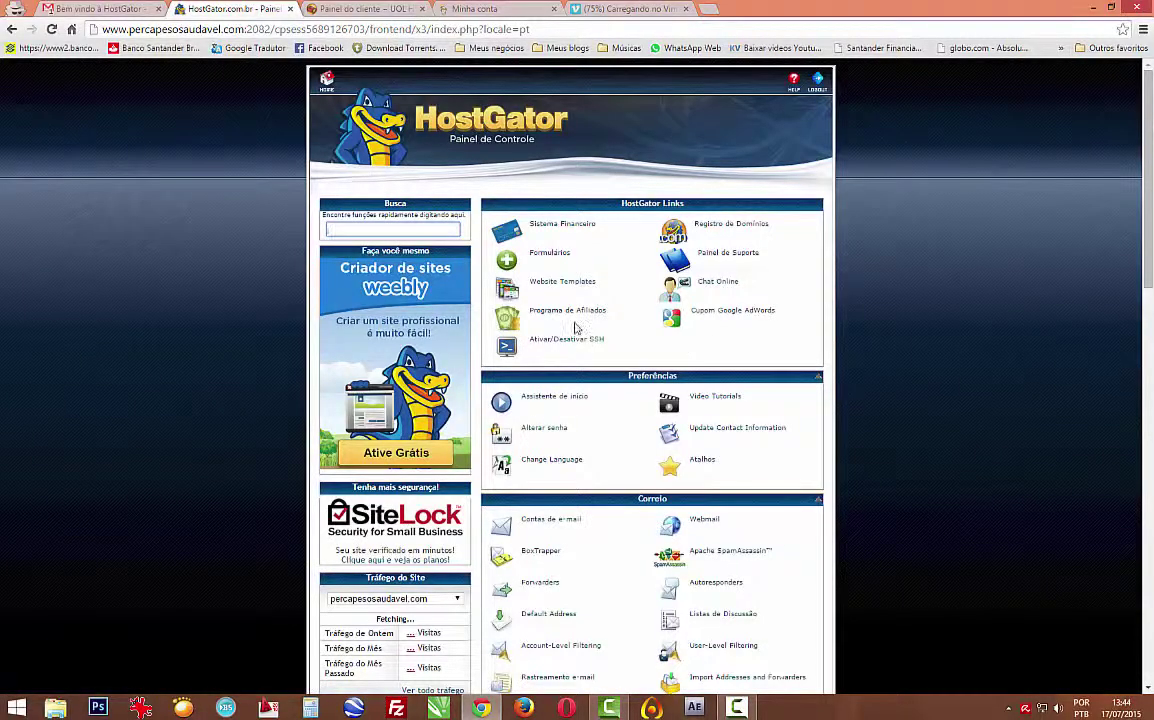
Look over the function sections on the cPanel home page, from HostGator Links to Software and Services.
scroll(575, 328, down, 6)
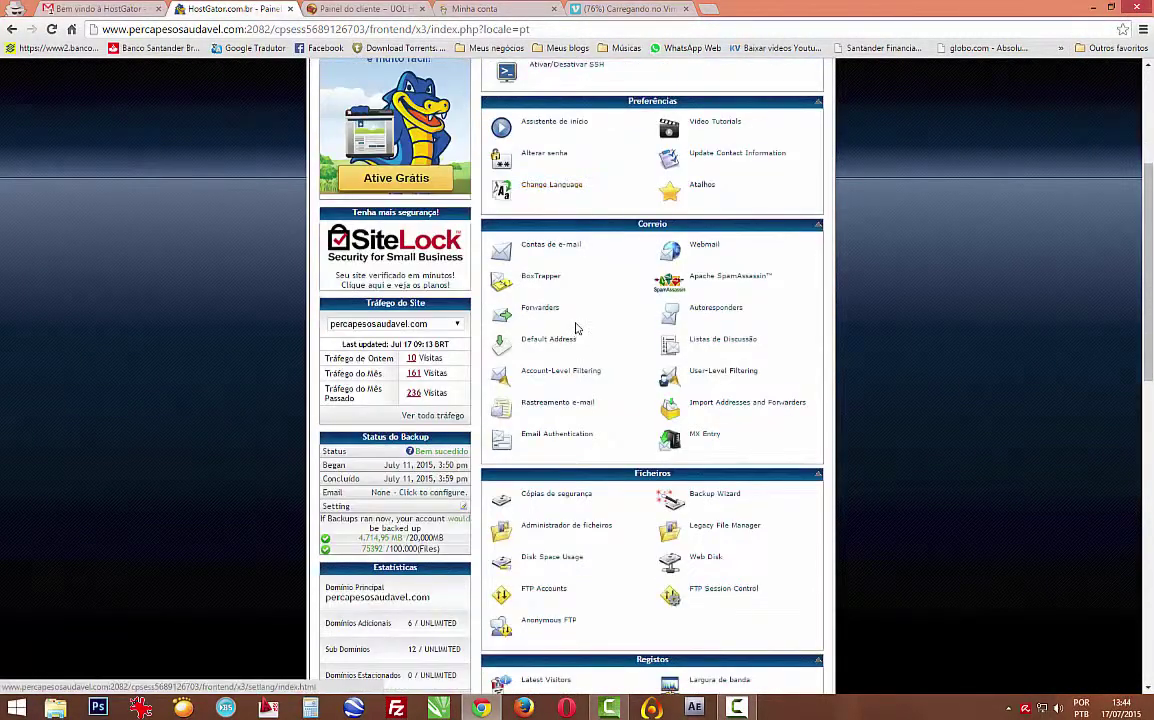
scroll(575, 322, down, 4)
scroll(575, 325, up, 7)
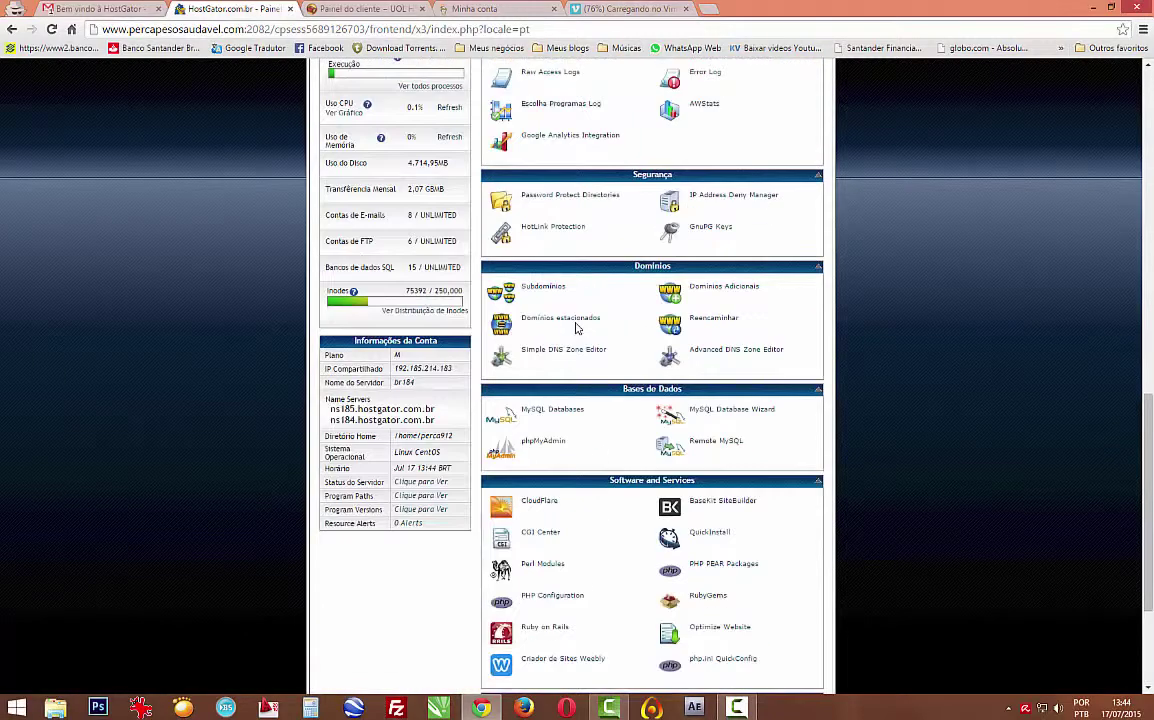
scroll(575, 328, up, 4)
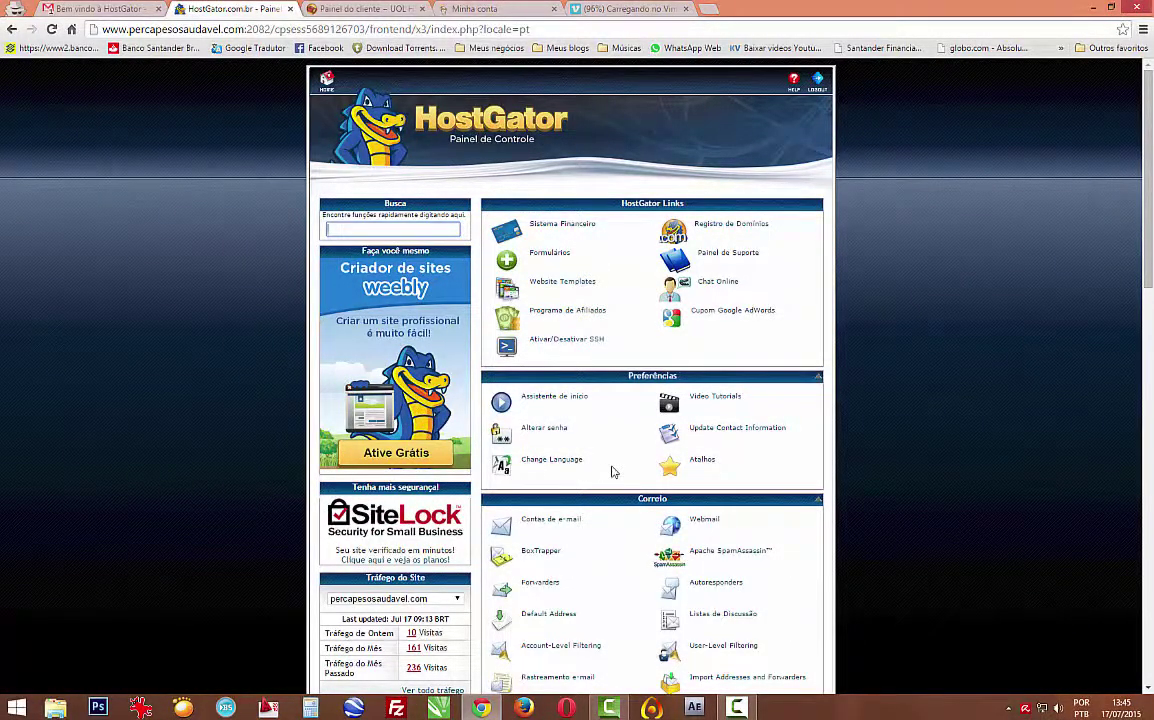
View the hosted domains and subdomains offered in the Tráfego do Site selector, leaving percapesosaudavel.com selected.
scroll(613, 471, down, 3)
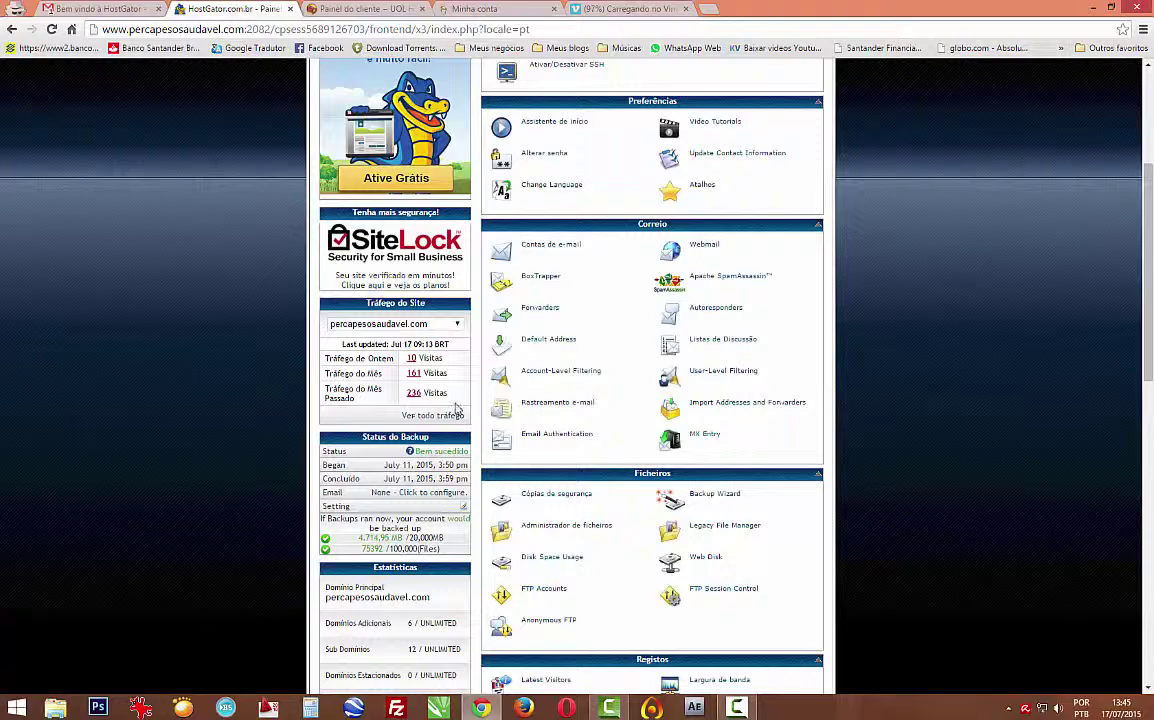
scroll(459, 392, down, 1)
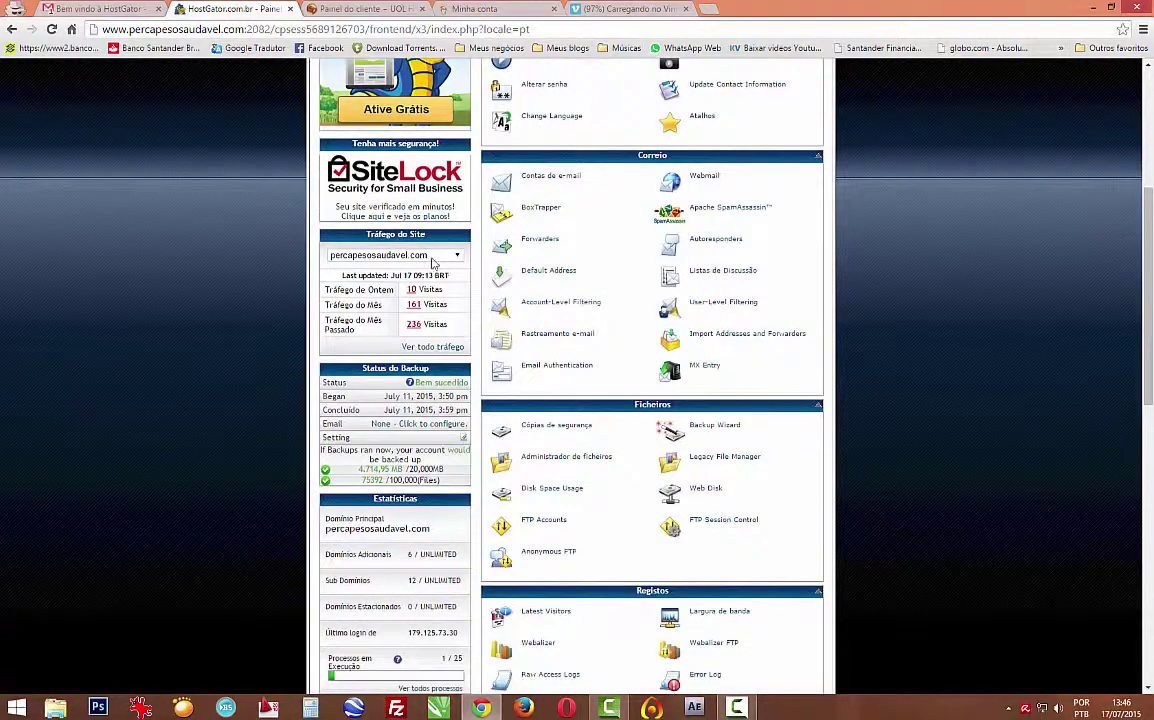
click(457, 260)
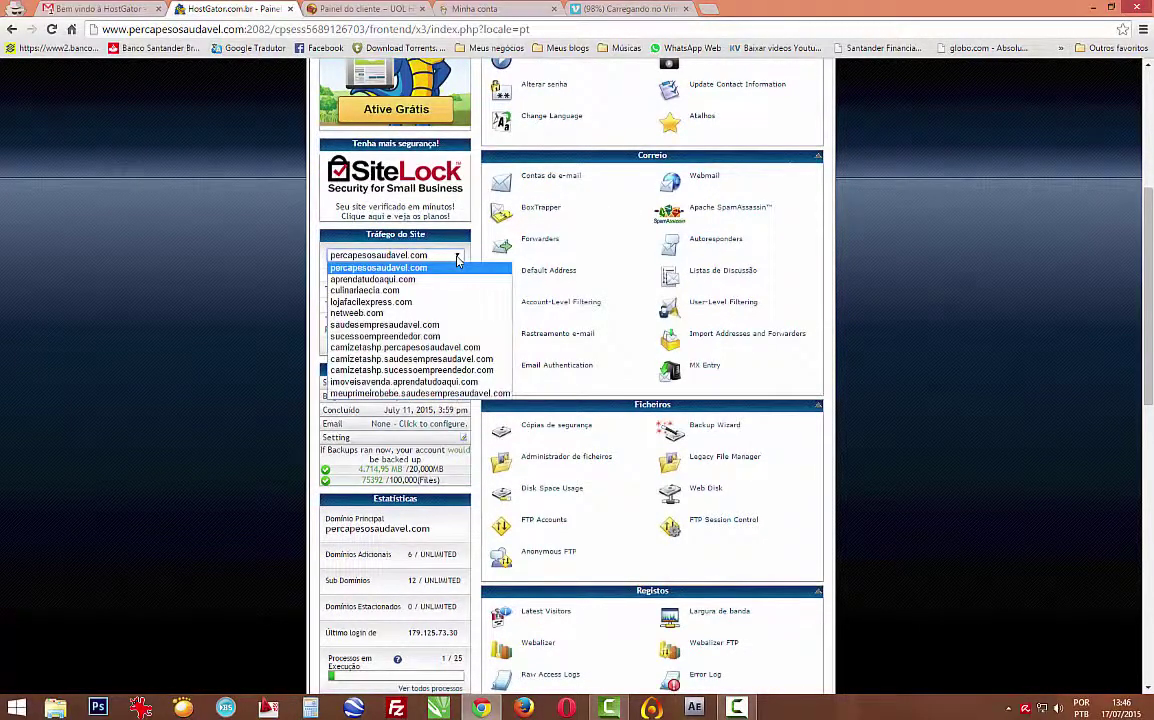
scroll(284, 318, up, 4)
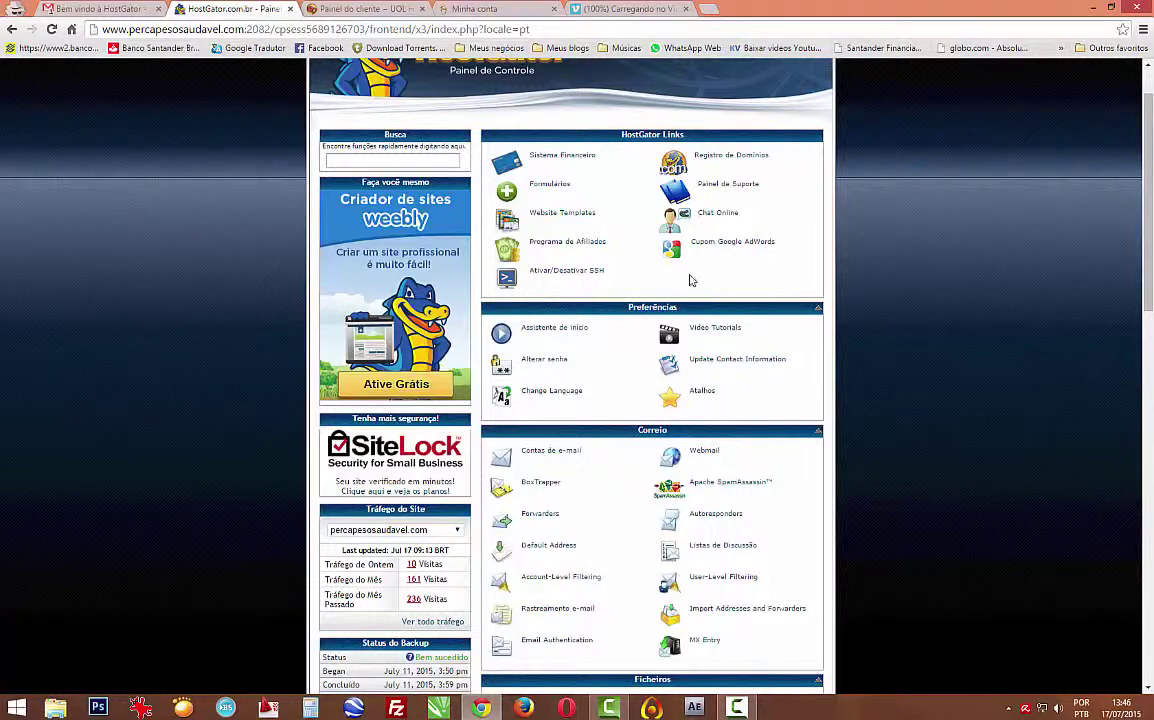
scroll(919, 293, up, 1)
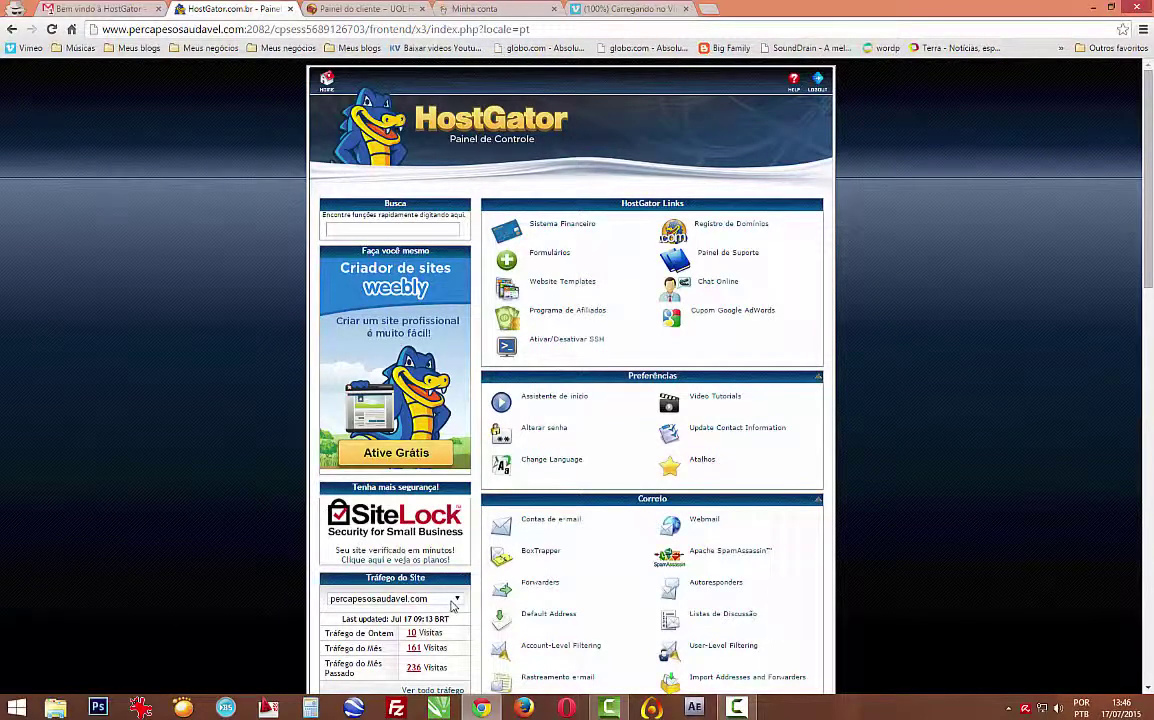
click(452, 605)
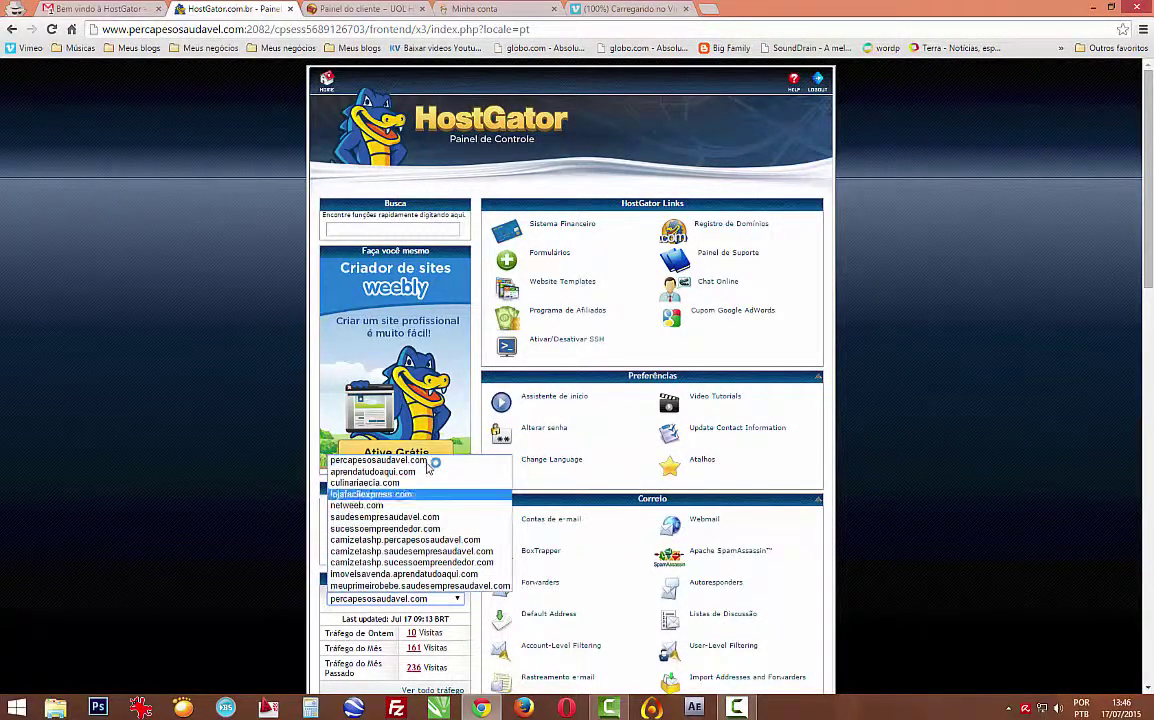
click(388, 418)
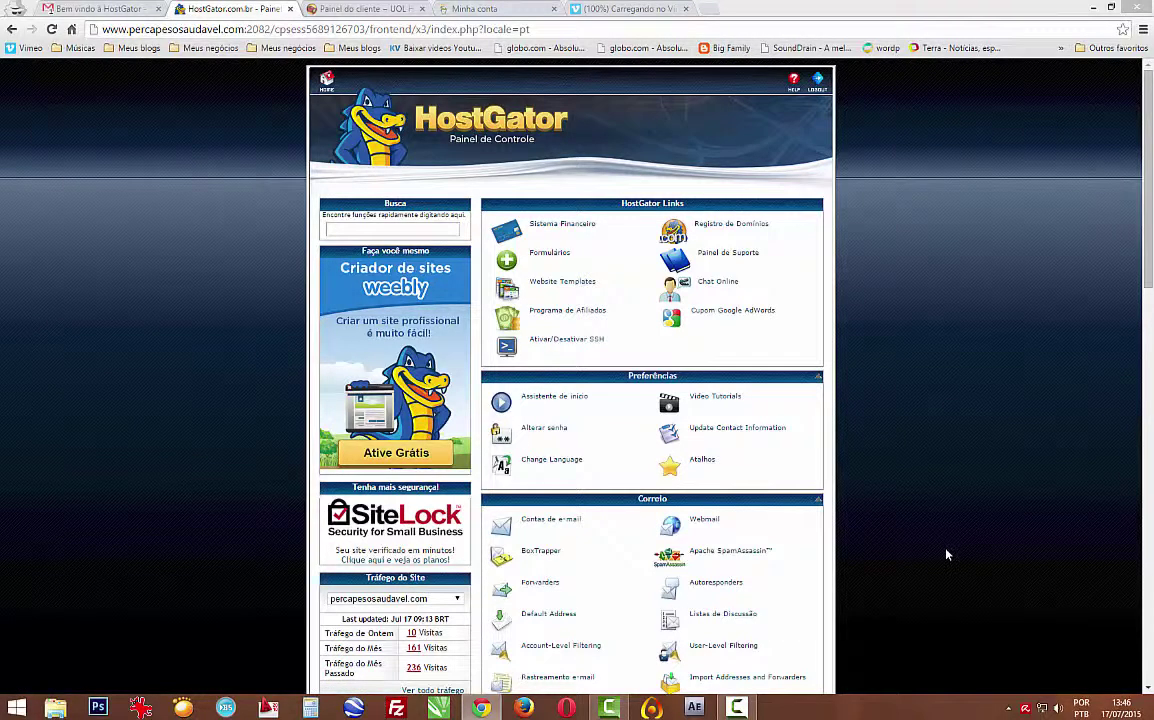
Look through the whole cPanel home page down to the Avançado section and return to its beginning.
scroll(943, 548, down, 5)
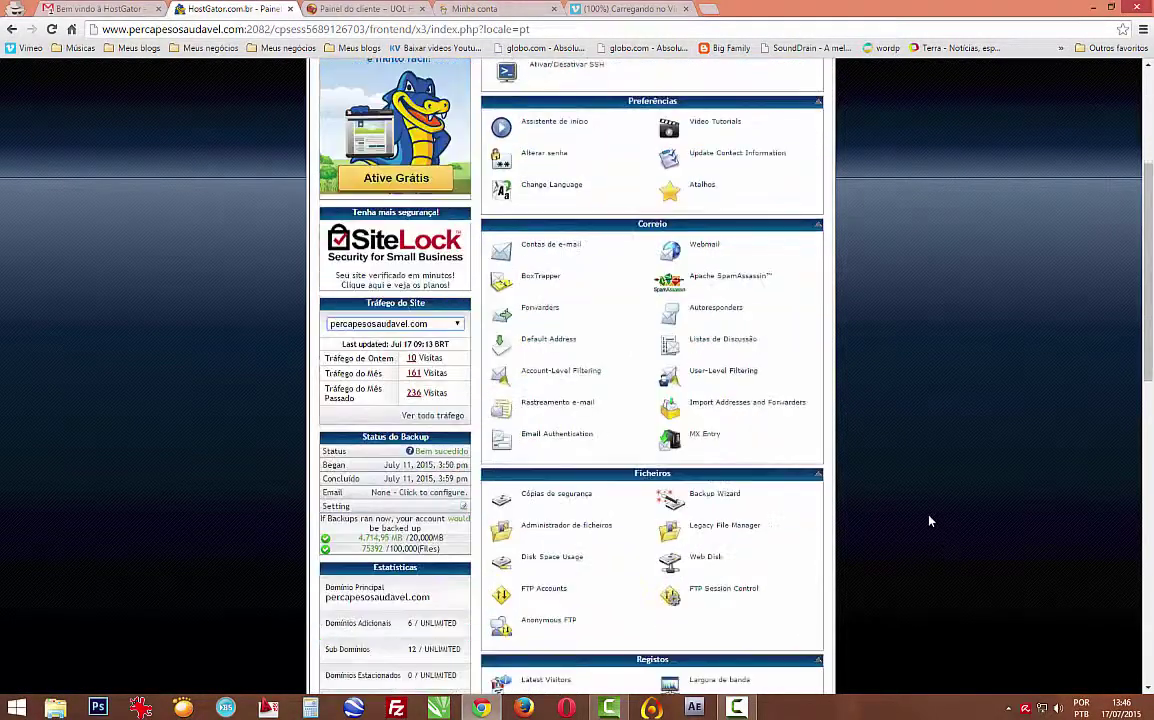
scroll(929, 521, down, 4)
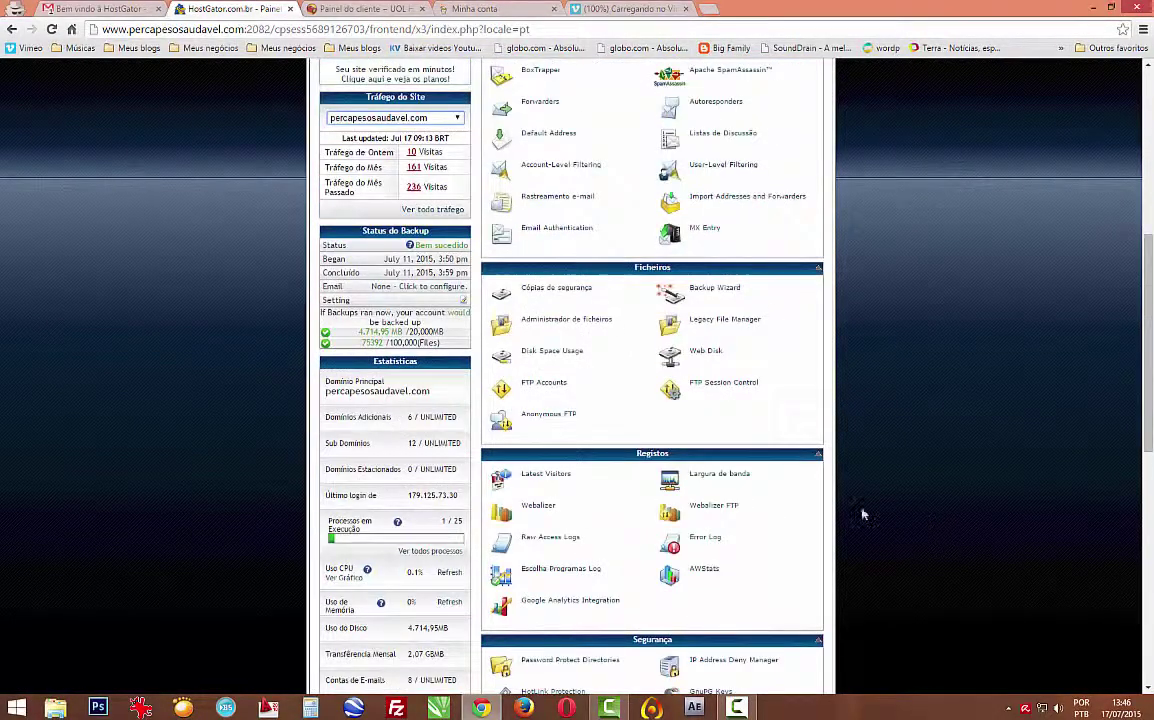
scroll(843, 490, down, 8)
scroll(863, 489, down, 4)
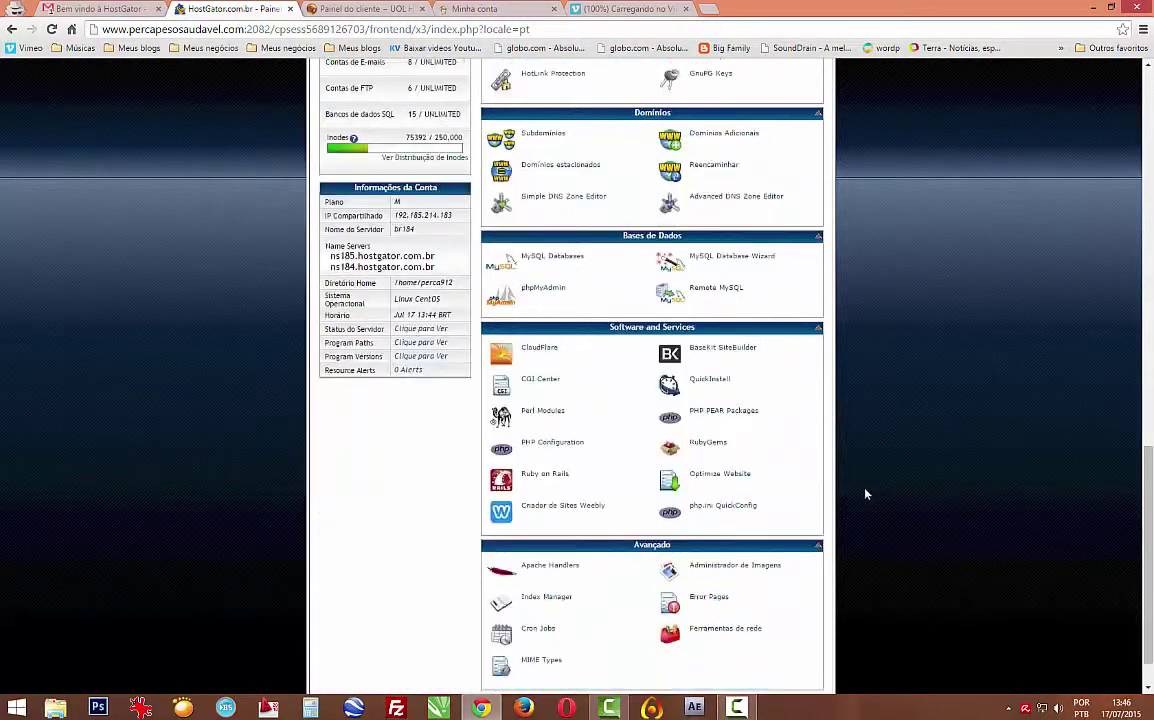
scroll(898, 436, up, 20)
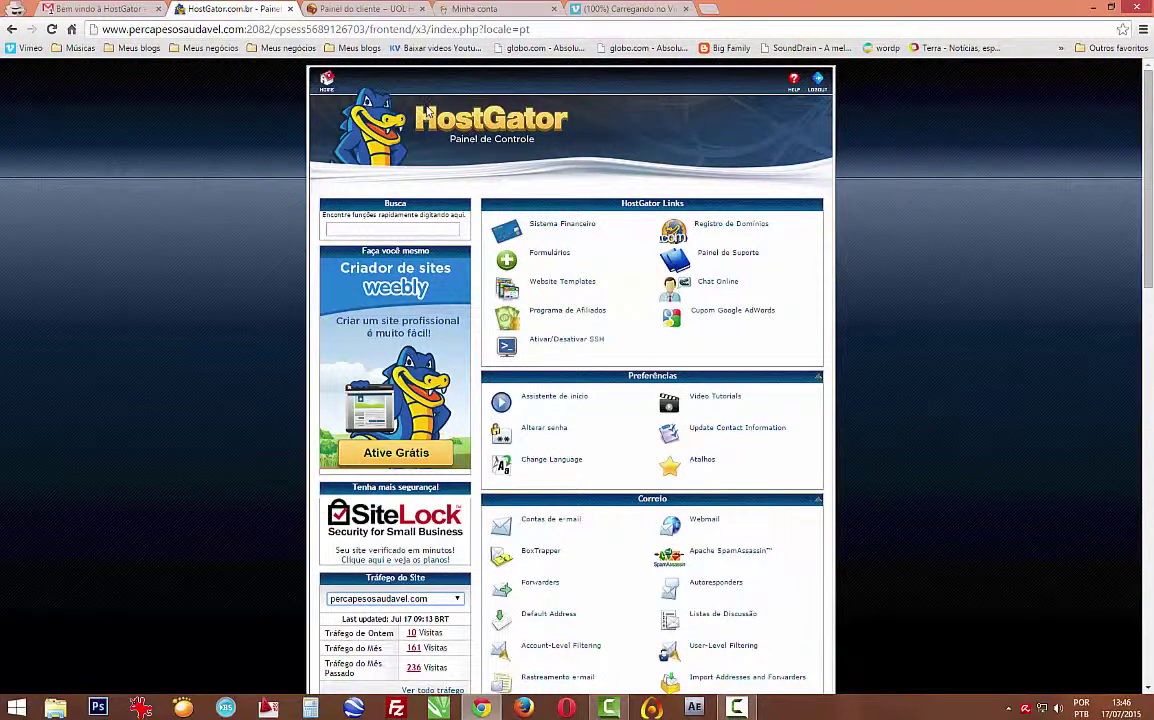
View the domain account pages at UOL Host and GoDaddy, ending on the UOL Host client panel.
click(376, 12)
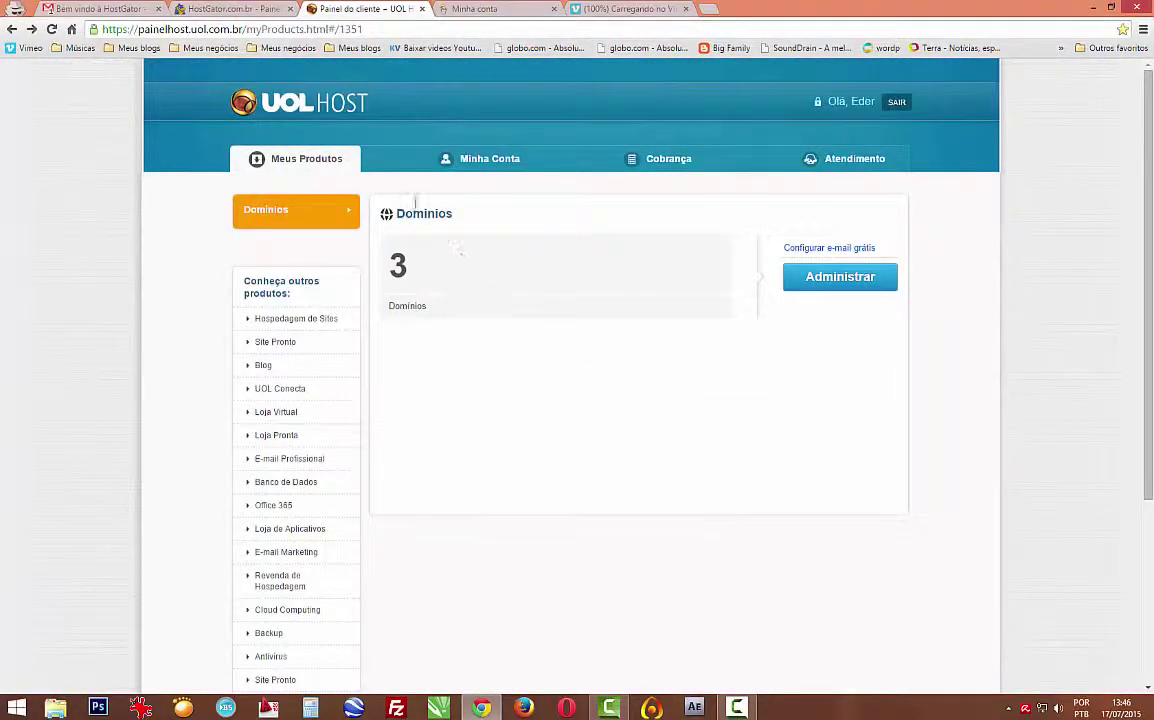
click(478, 10)
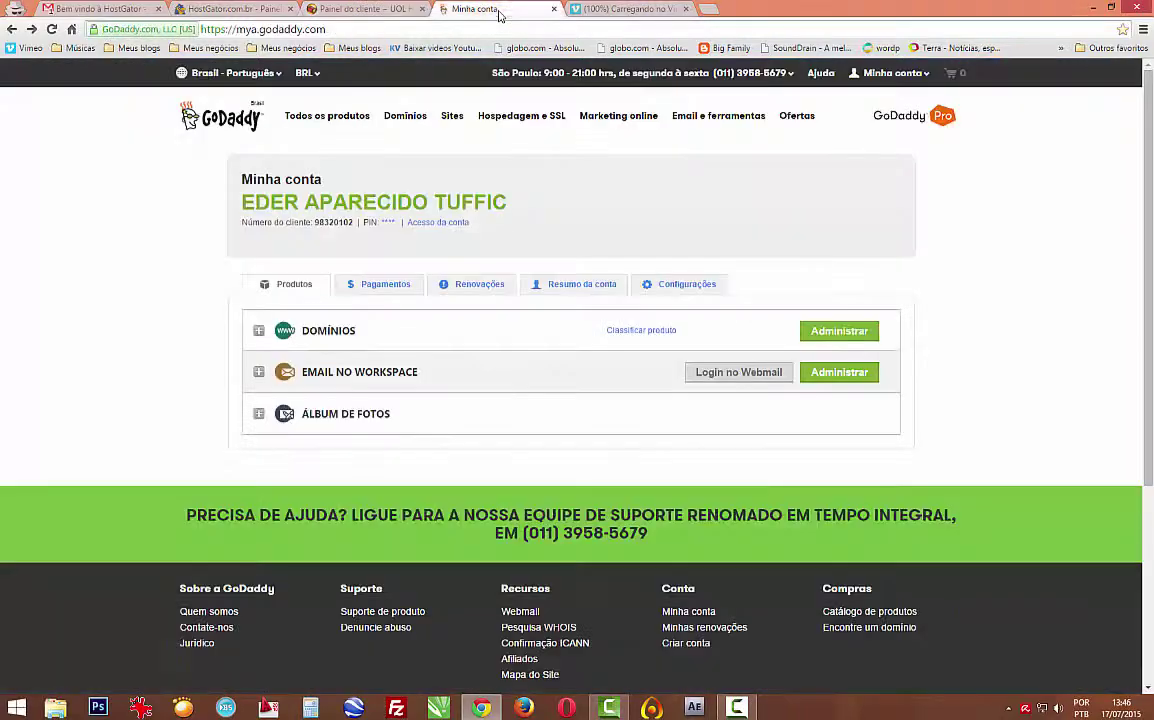
click(352, 8)
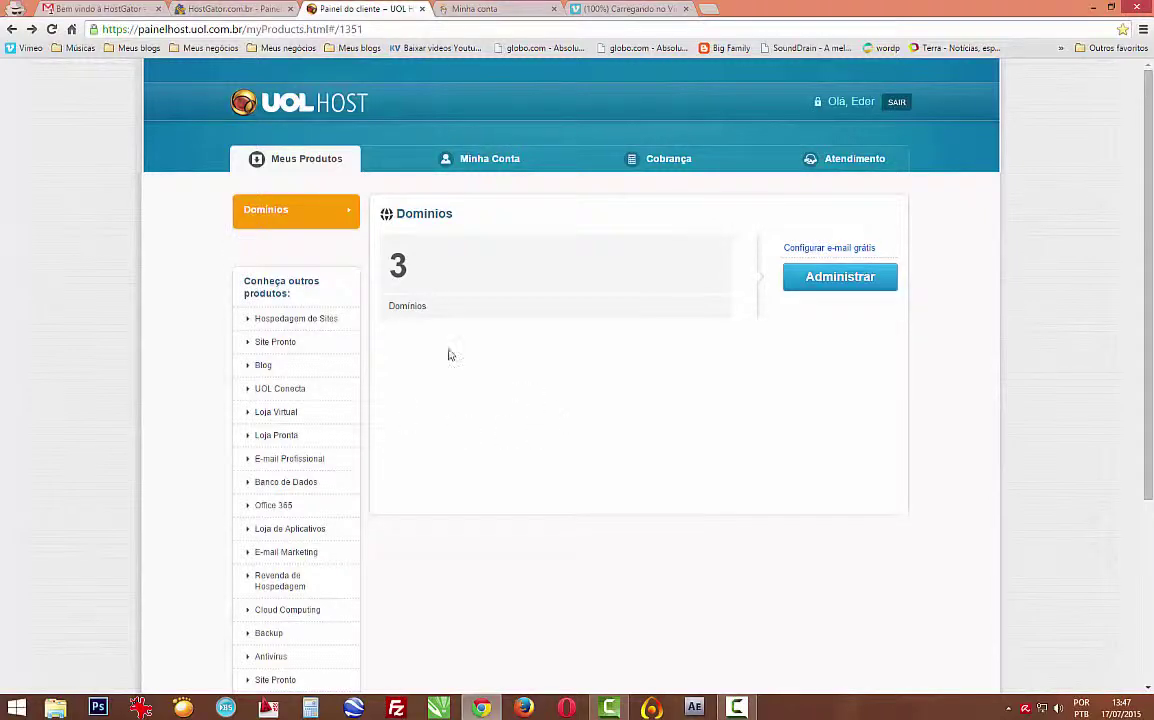
Open the DNS zone of sucessoempreendedor.com in the domain administration and display its NS entries.
click(278, 221)
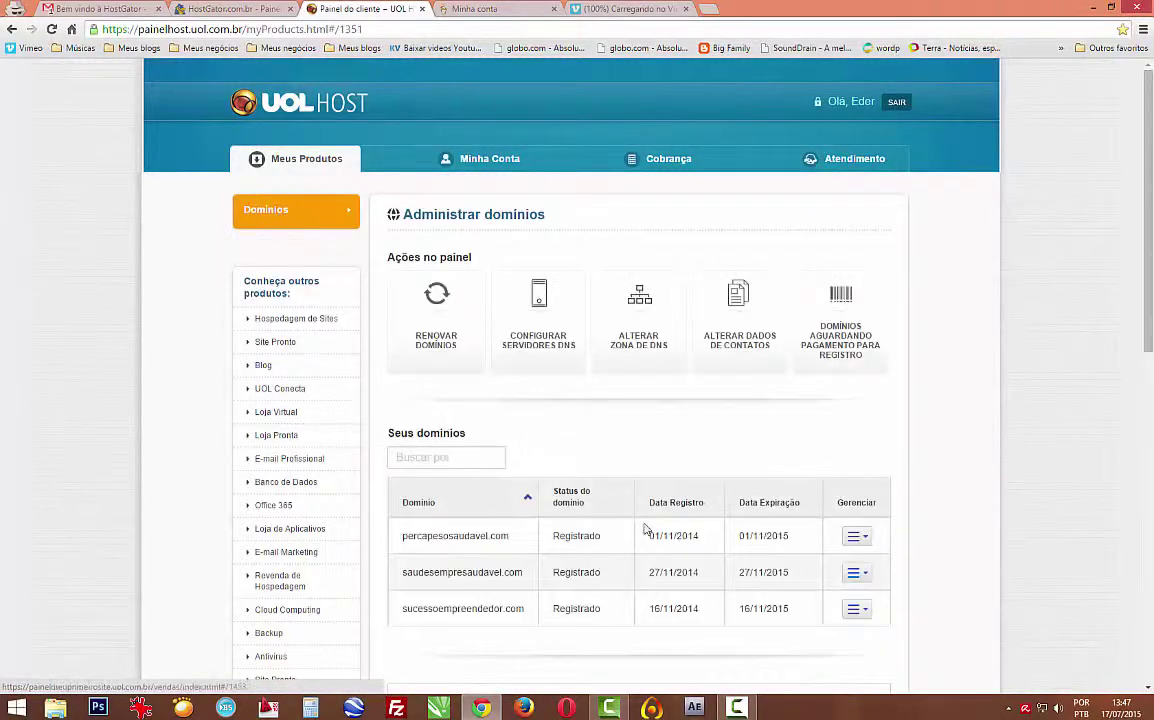
click(633, 354)
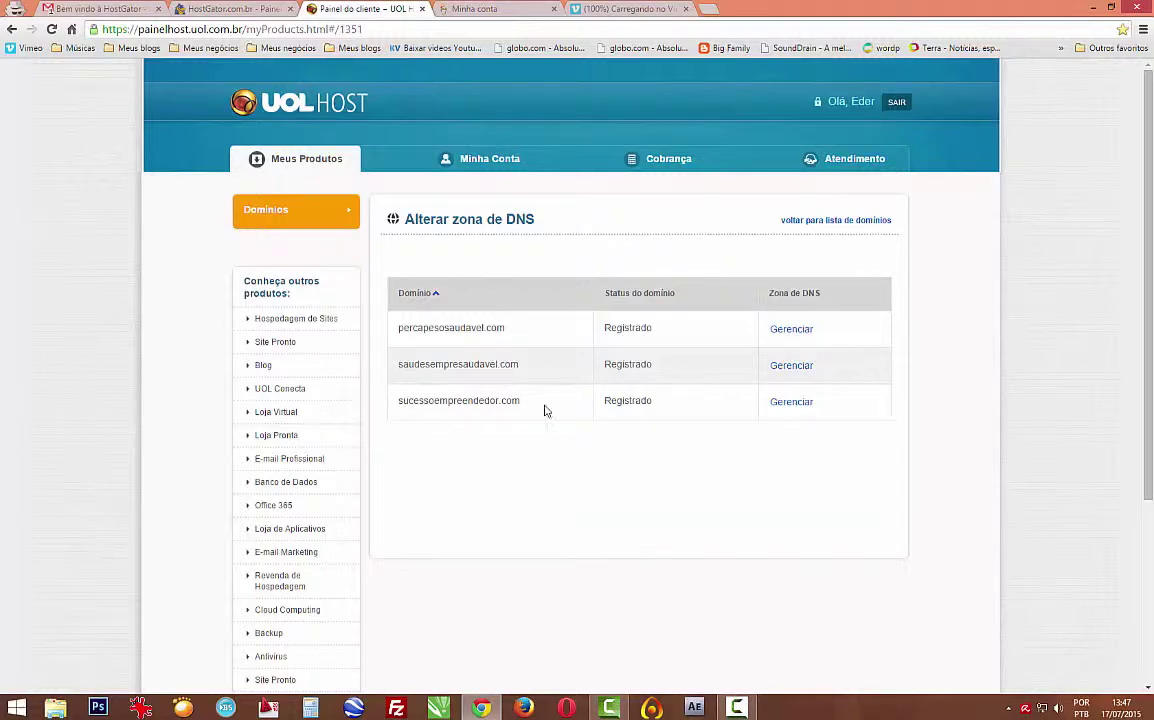
click(799, 403)
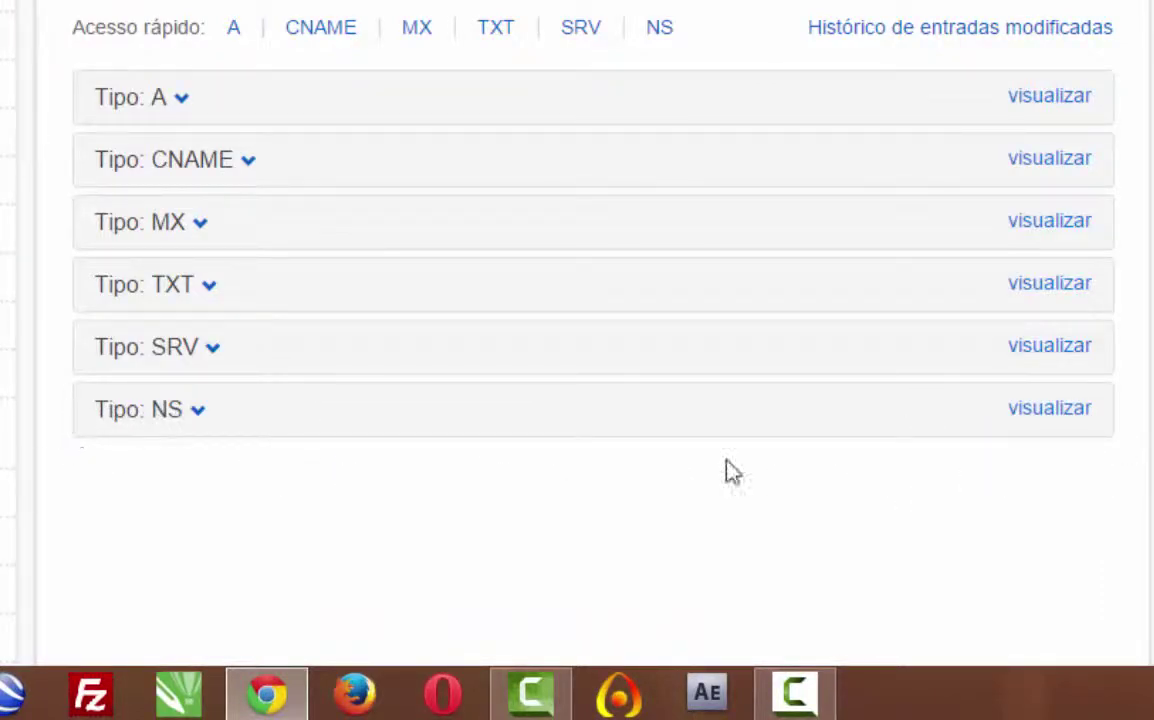
click(1052, 410)
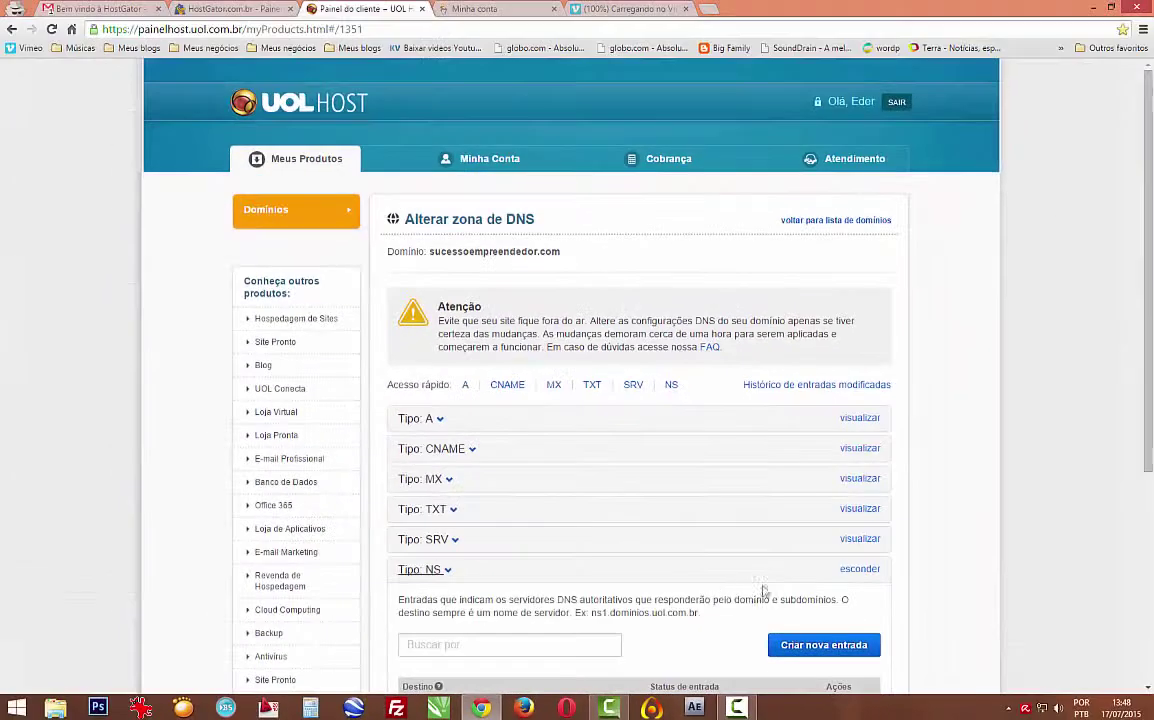
scroll(710, 580, down, 5)
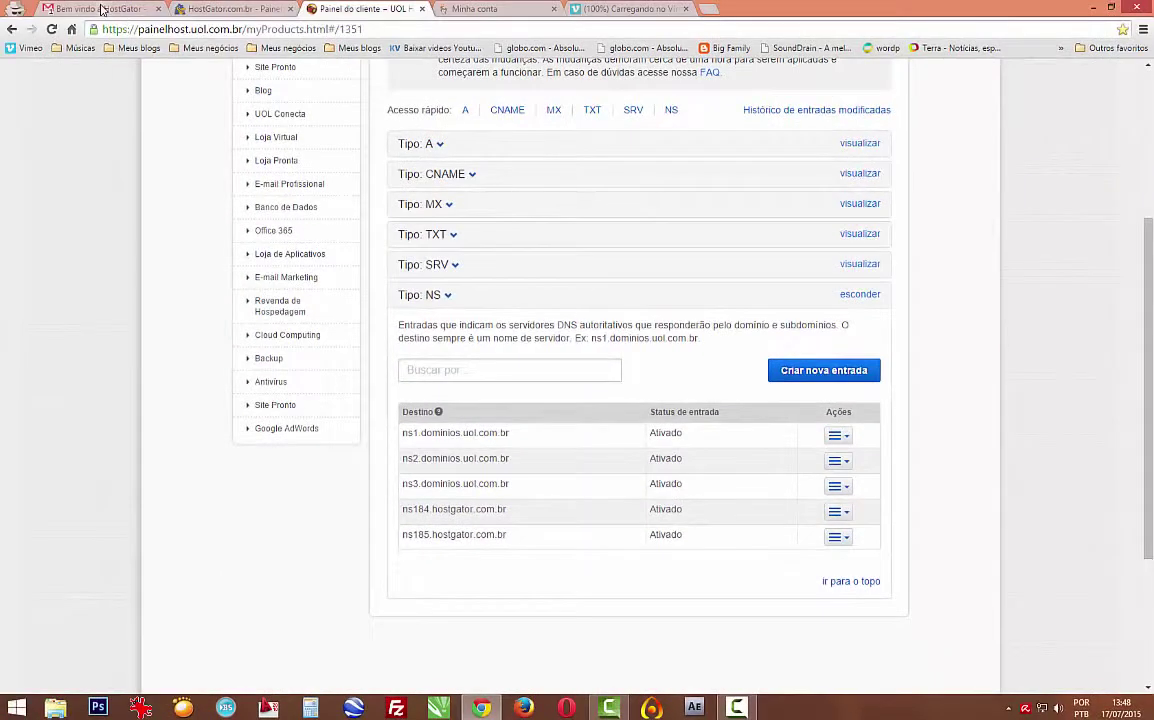
Check the nameservers in the HostGator welcome e-mail in Gmail and return to the UOL Host panel.
click(101, 9)
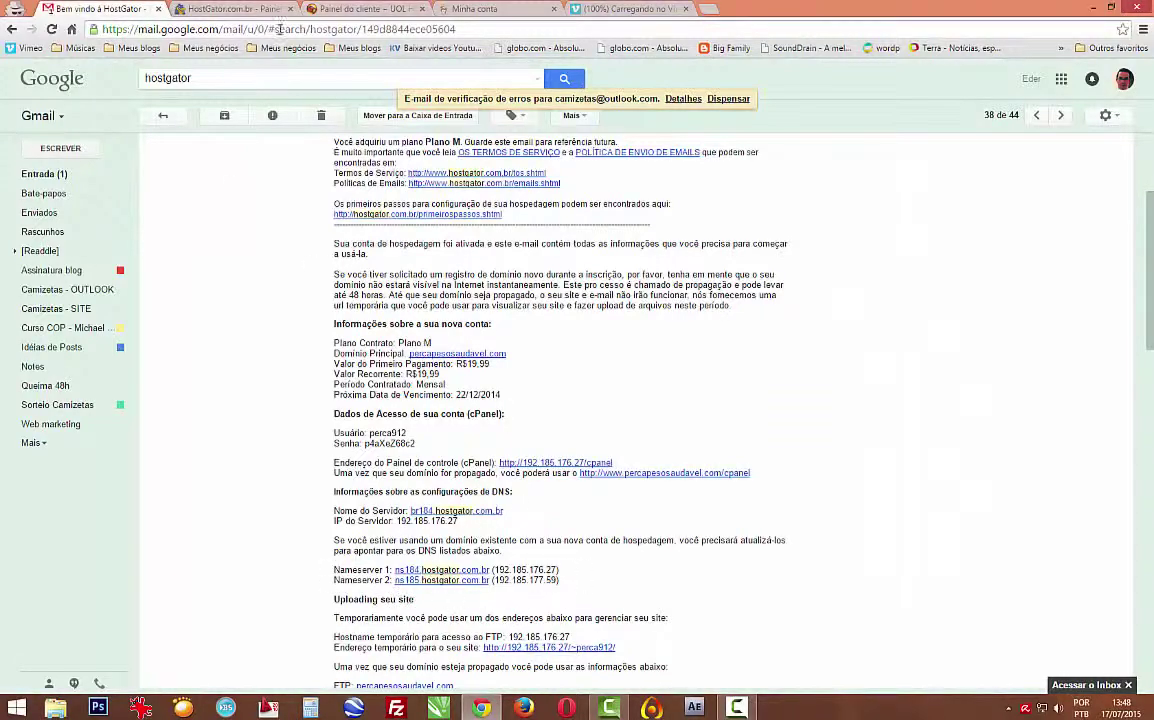
click(240, 9)
click(340, 9)
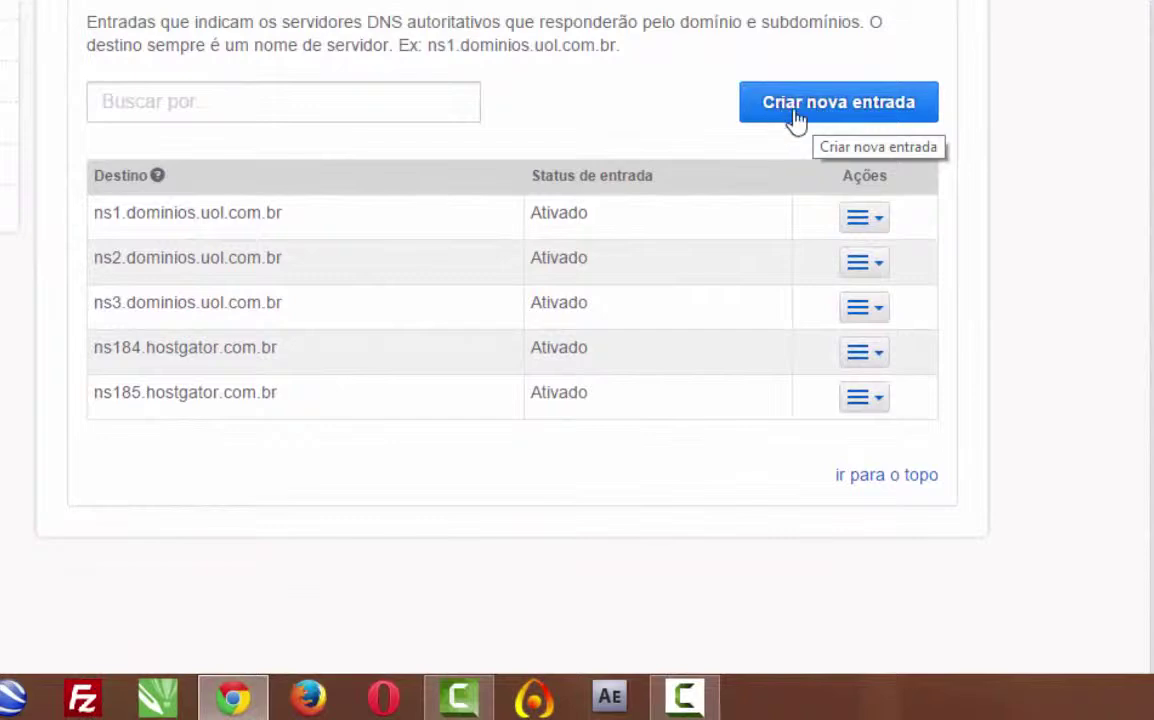
Start a new NS entry in the DNS zone and enter ns184.hostgator.com.br as its destination, copied from the existing entry.
click(803, 105)
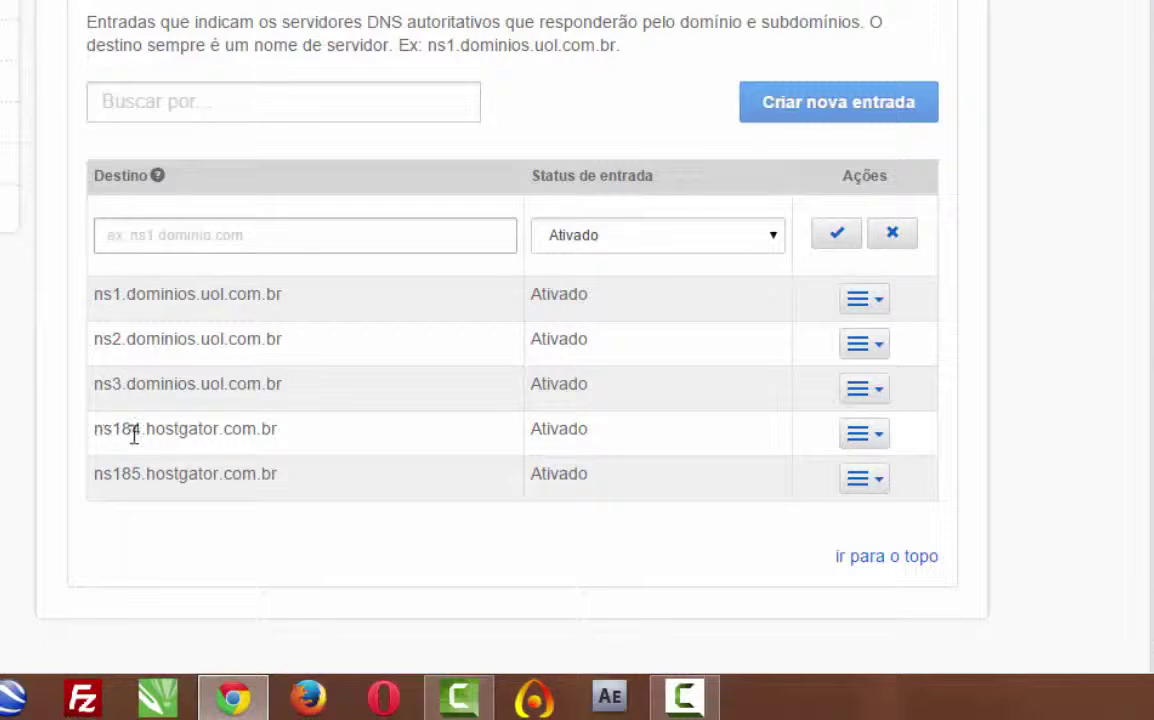
drag(96, 432, 286, 435)
key(ctrl+c)
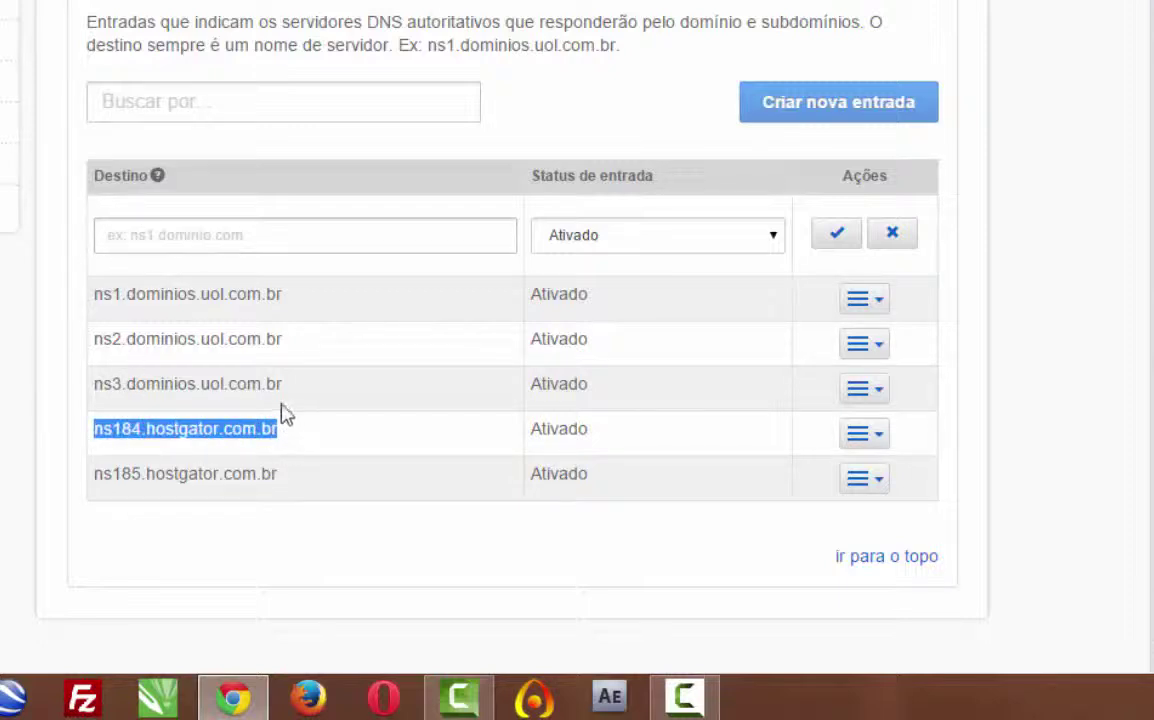
click(195, 232)
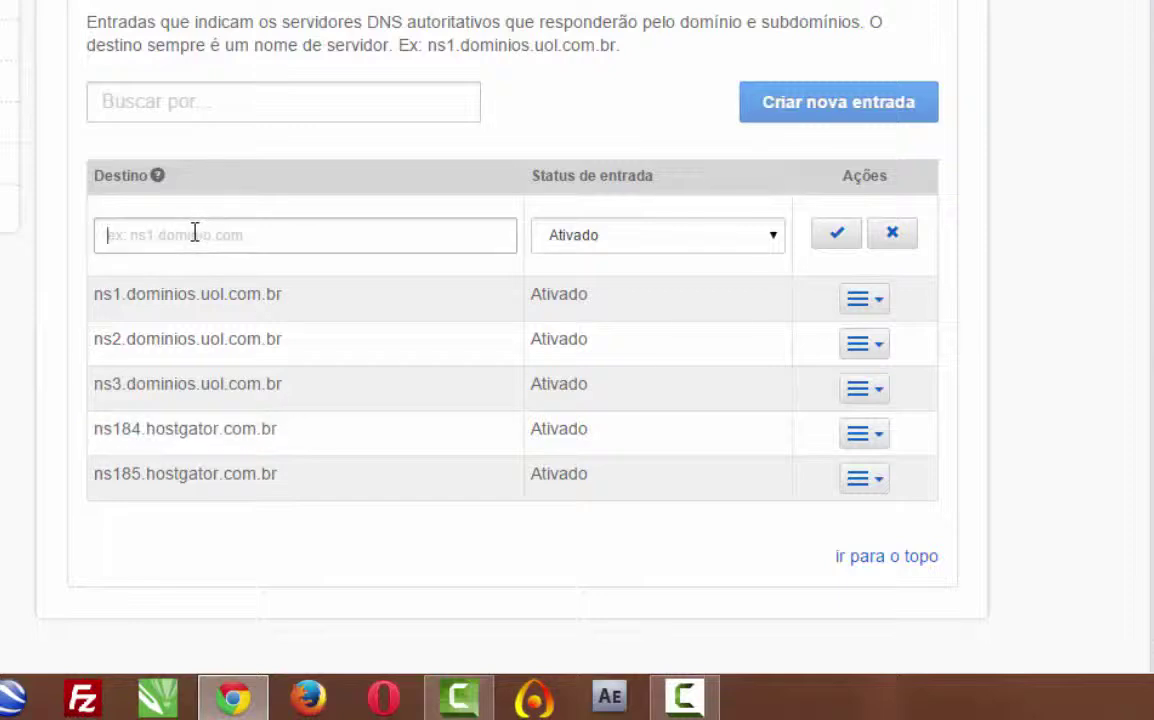
key(ctrl+v)
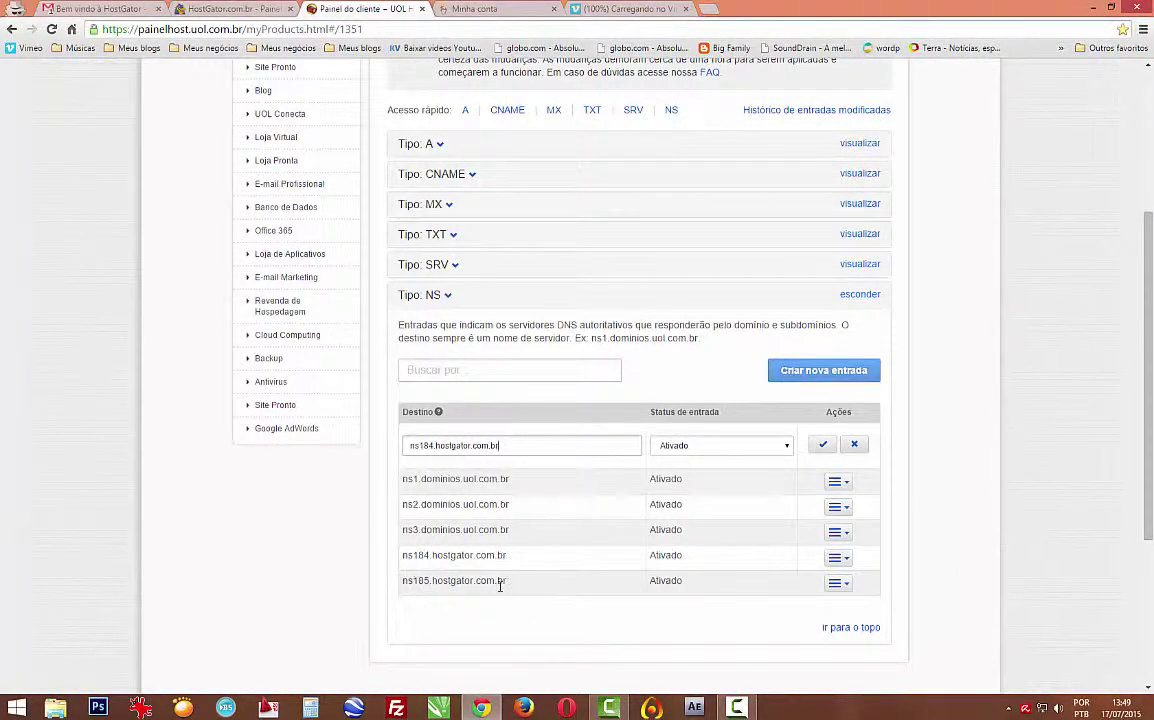
Switch to the GoDaddy account, open the domain administration and look over the list of registered domains.
click(484, 10)
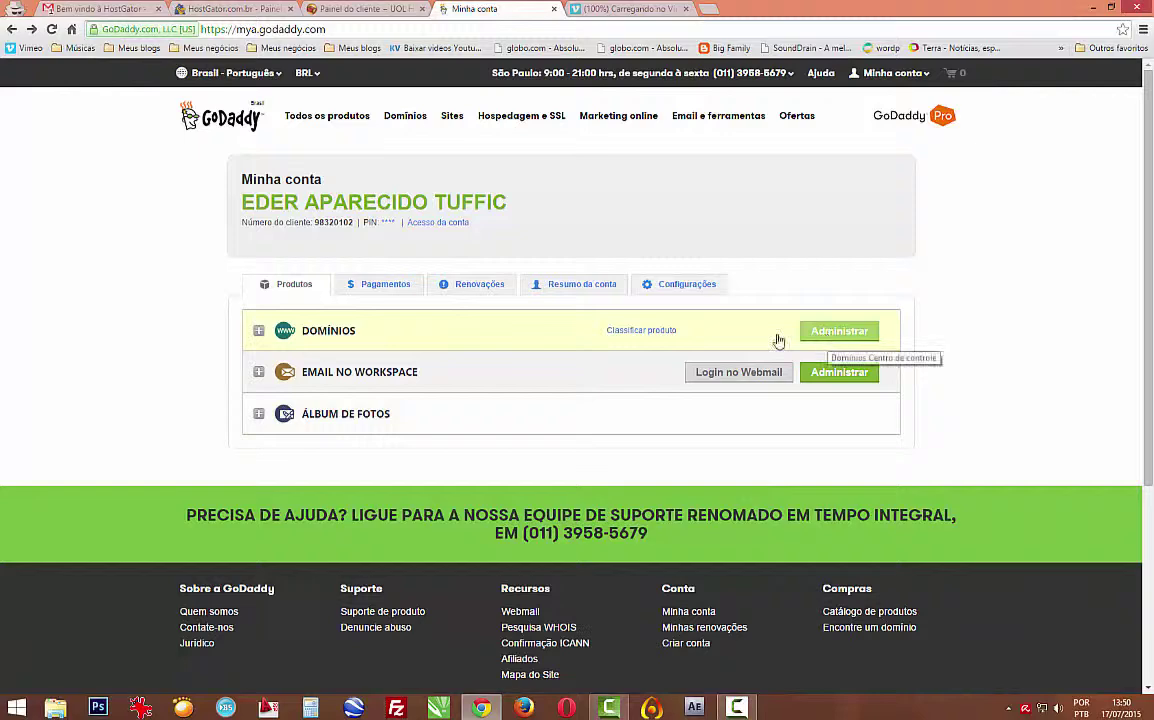
click(808, 345)
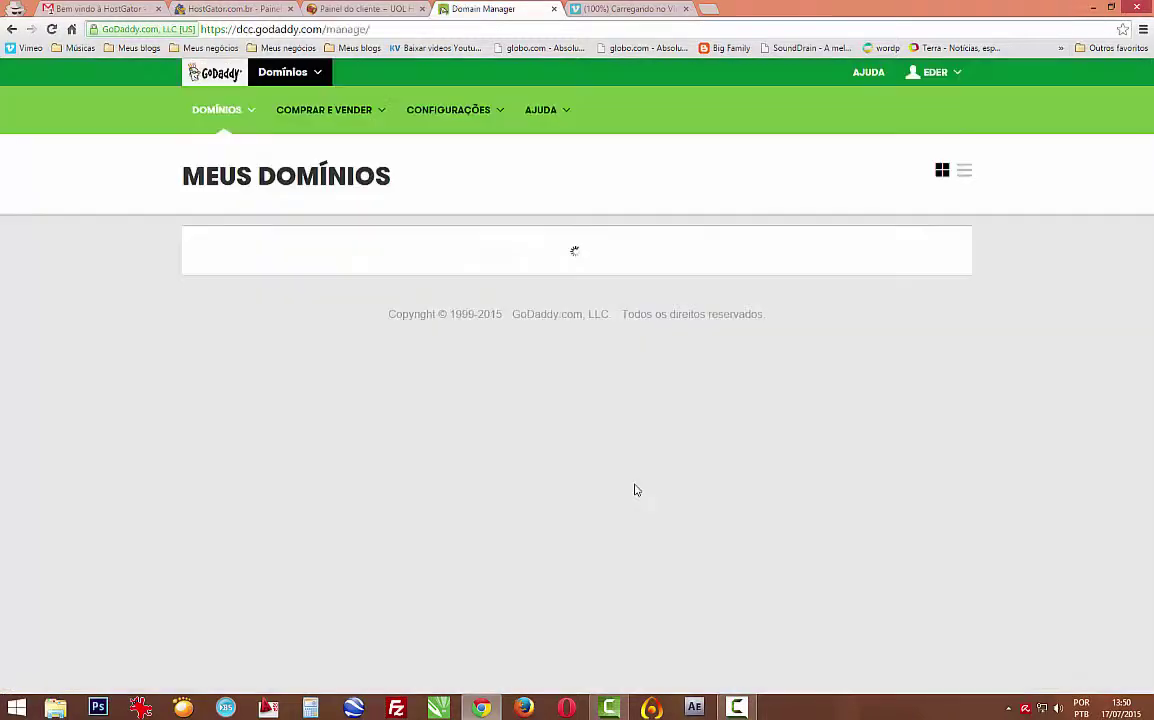
scroll(600, 522, down, 1)
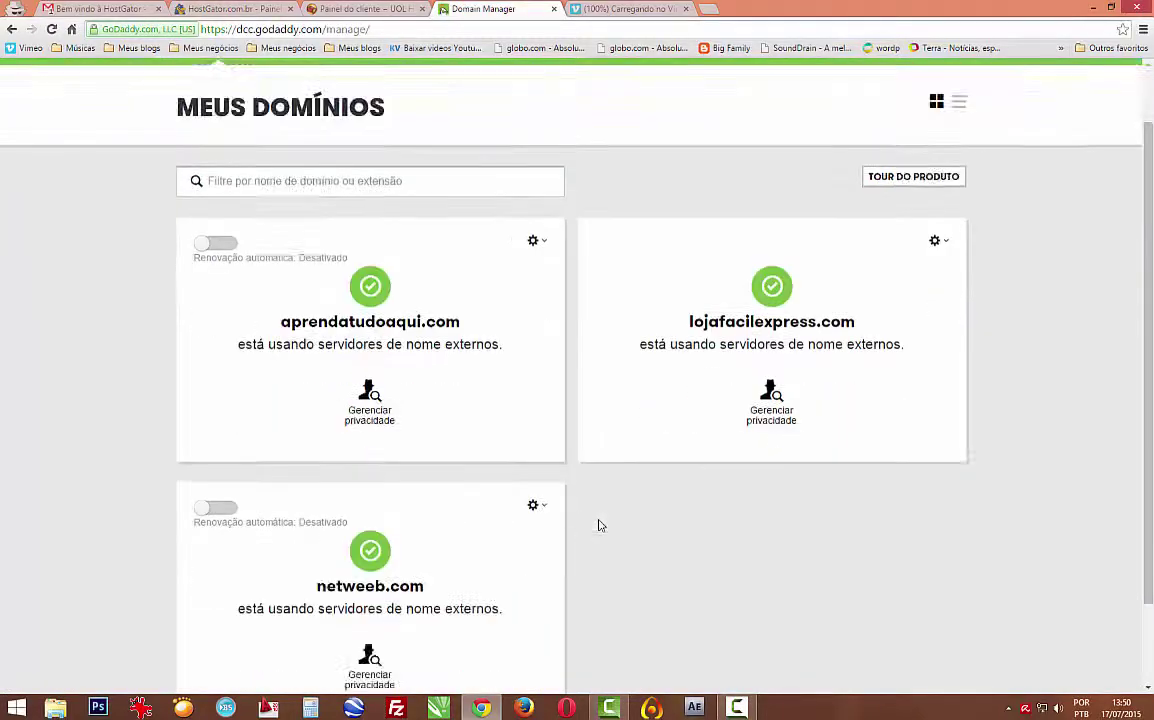
scroll(480, 400, down, 1)
scroll(378, 305, up, 1)
scroll(610, 280, up, 1)
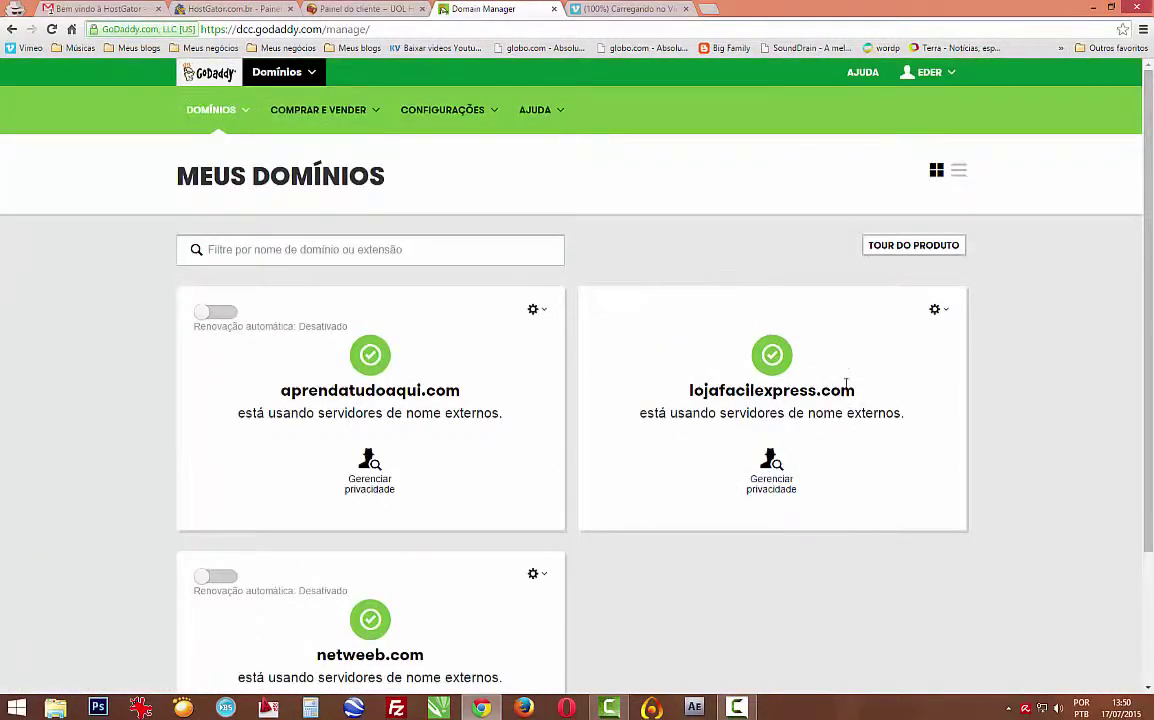
Open the details of lojafacilexpress.com, dismiss the upgrade offers and display the domain's name server settings.
click(777, 490)
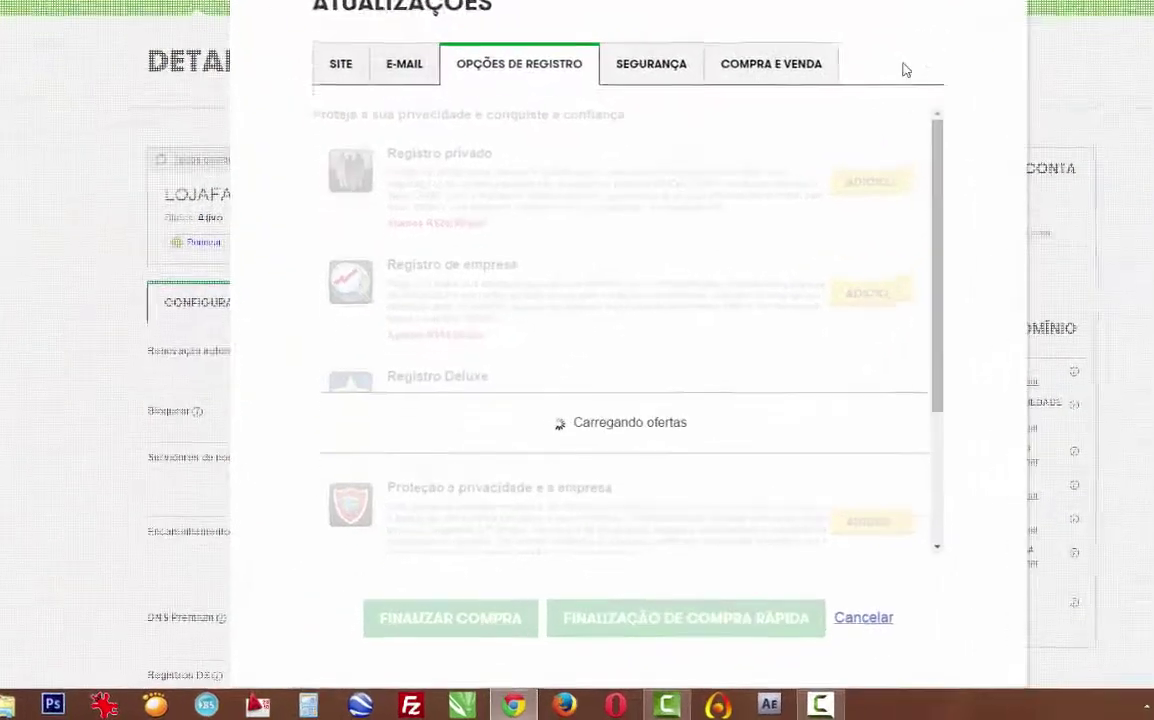
click(890, 104)
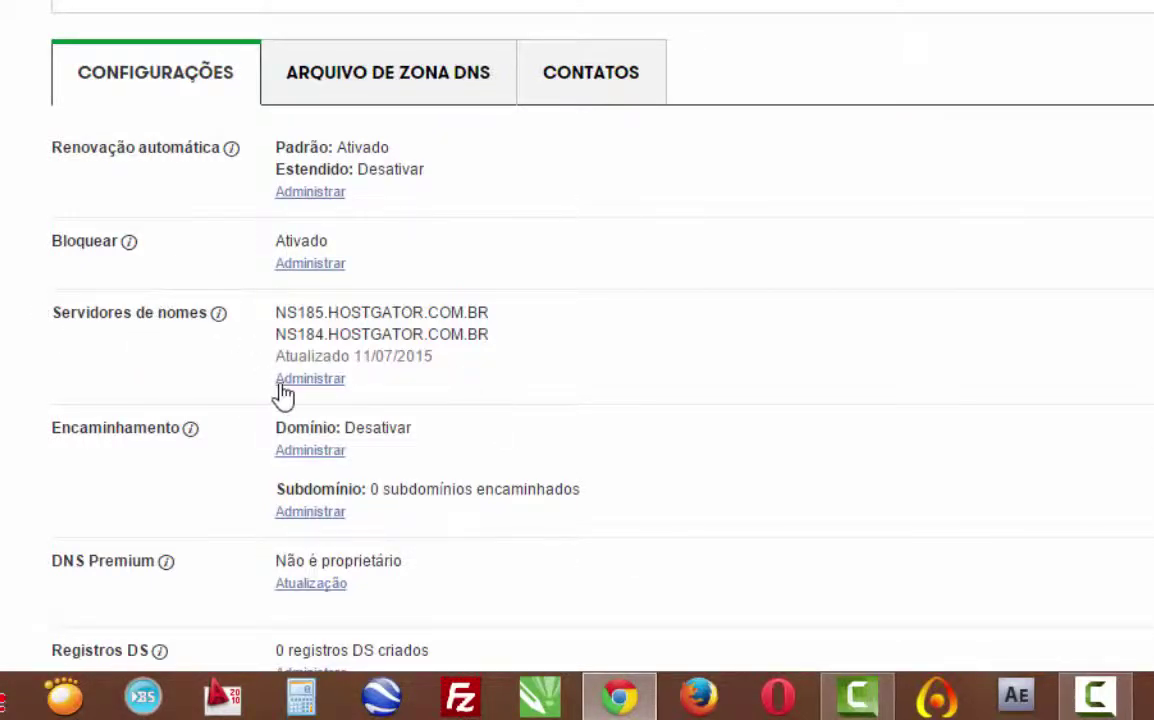
click(315, 382)
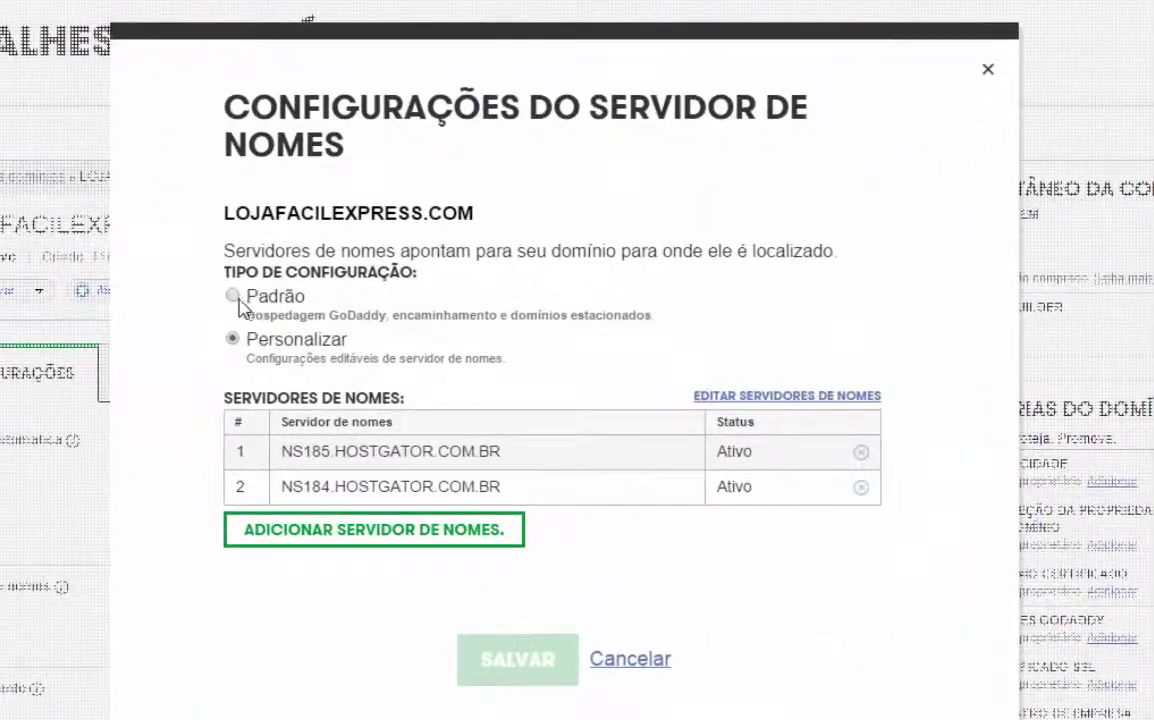
Try the Padrão name server type, return to Personalizar, view the form for adding a name server, and cancel the settings.
click(233, 299)
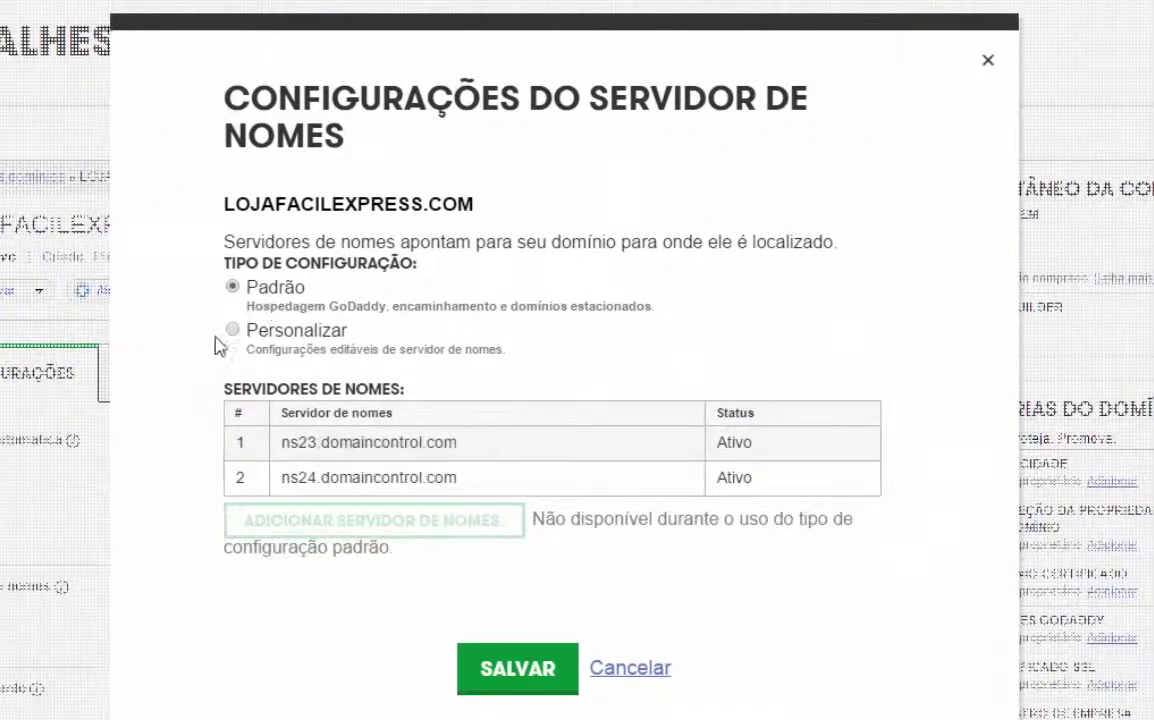
click(235, 338)
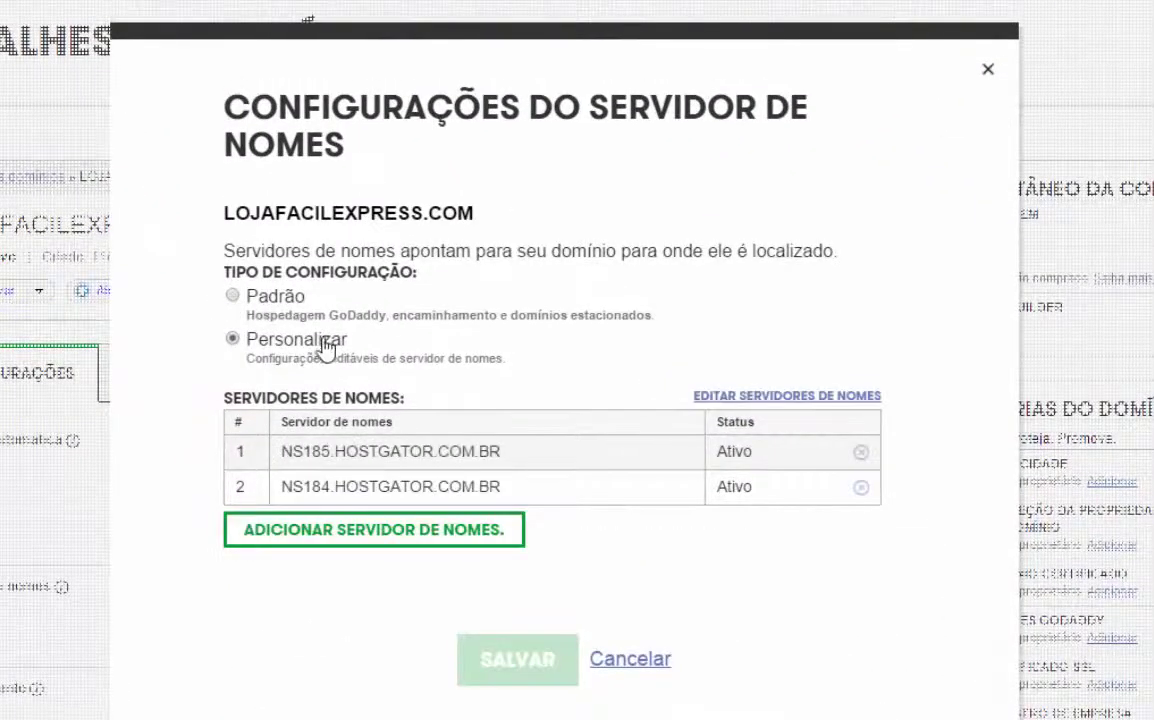
click(345, 544)
click(350, 195)
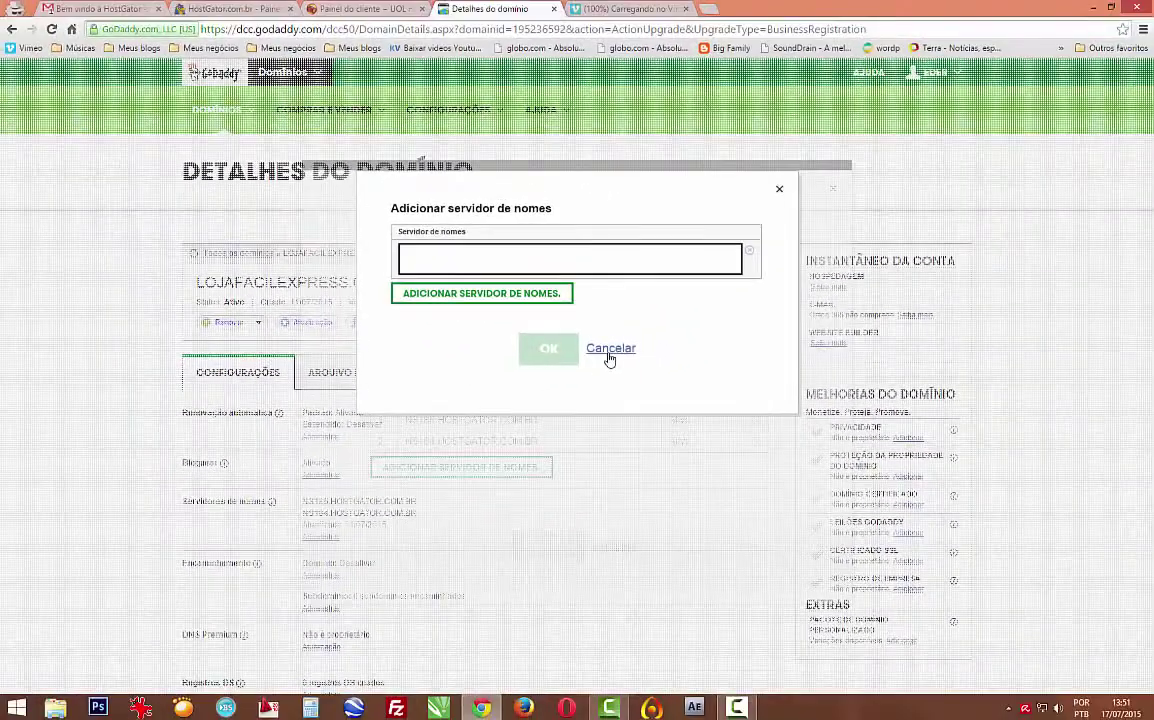
click(609, 352)
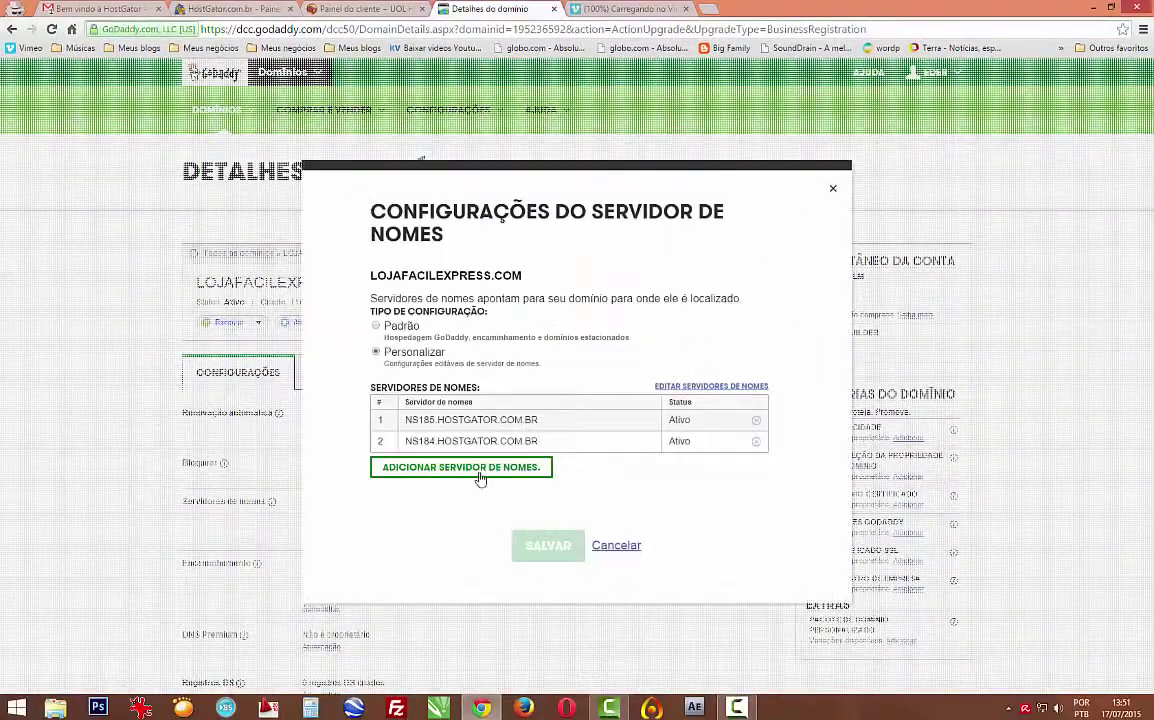
click(602, 546)
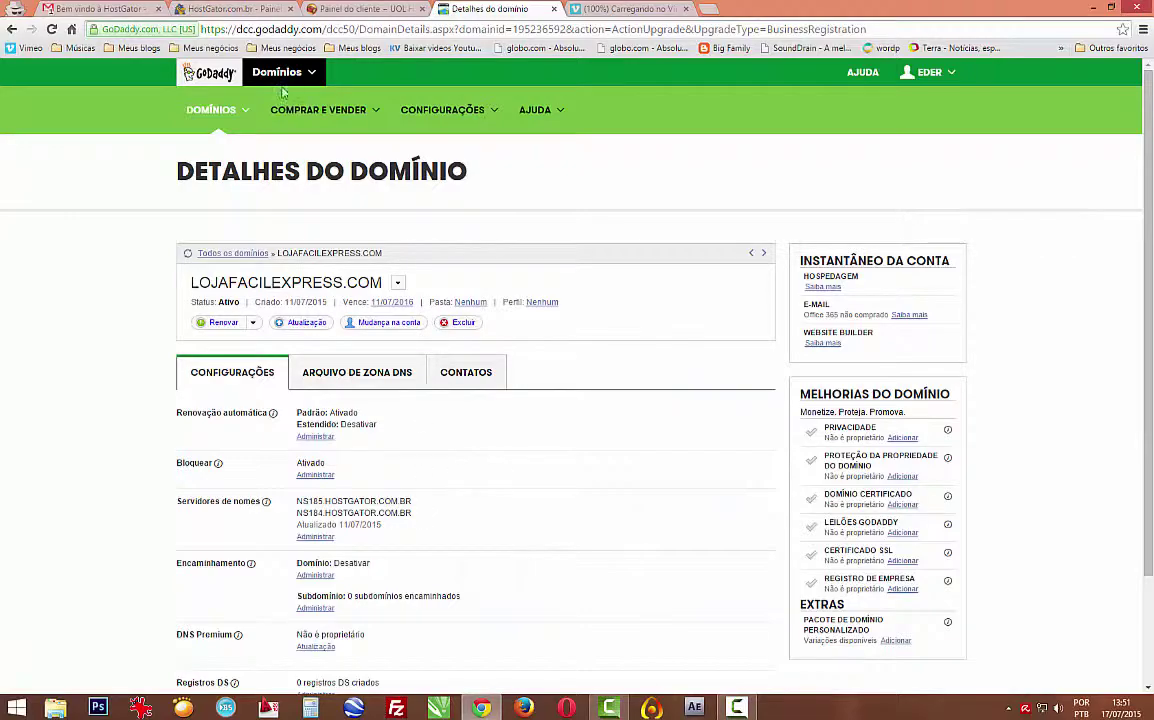
View the HostGator cPanel home page and the beginning of the DNS zone page for sucessoempreendedor.com at UOL Host.
click(232, 9)
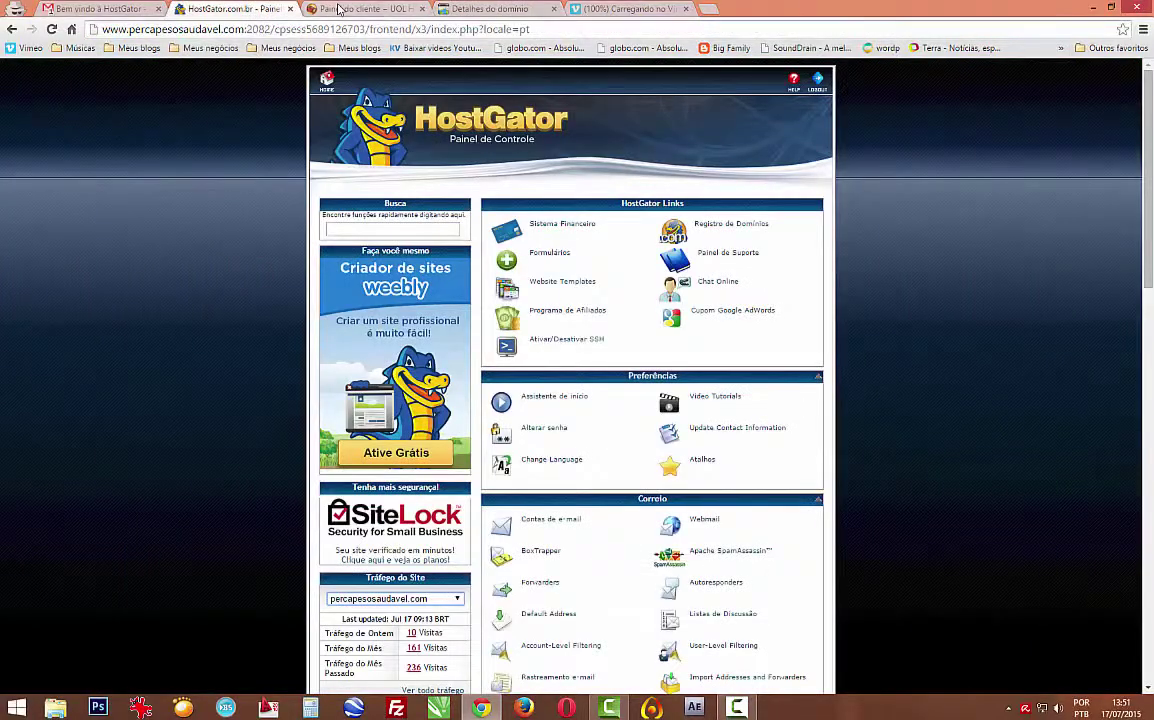
click(338, 9)
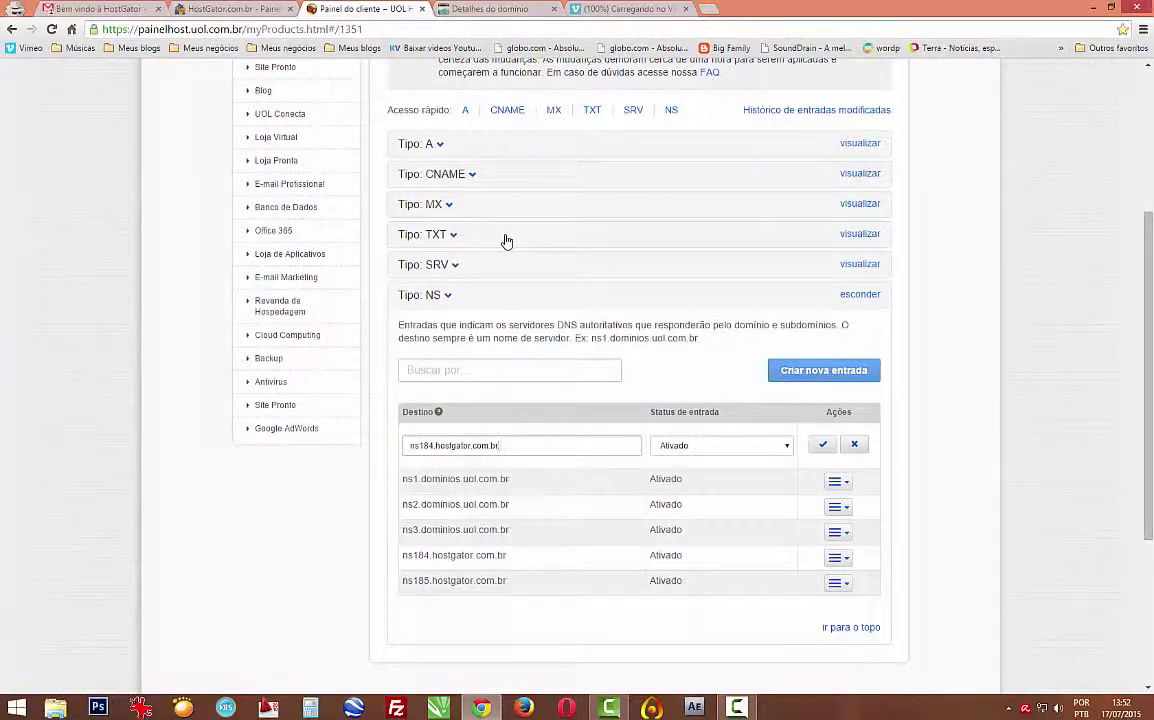
scroll(507, 241, up, 2)
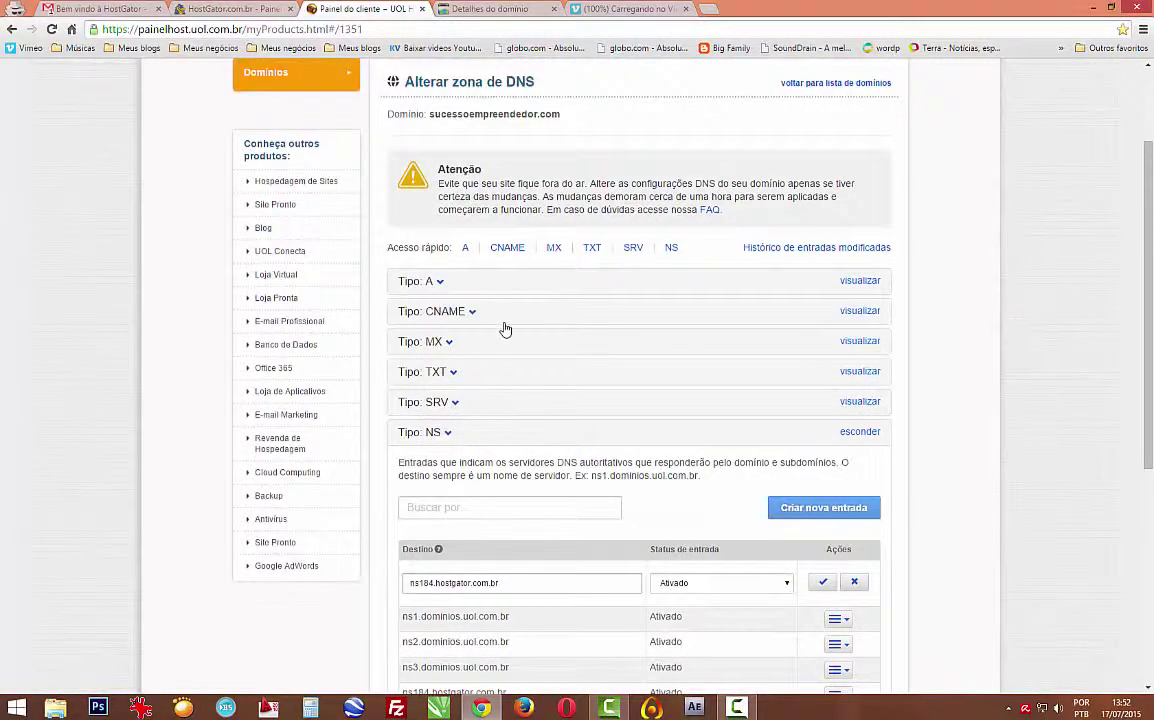
scroll(505, 329, up, 2)
Review the account and DNS information in the HostGator welcome e-mail in Gmail and go back to the UOL Host panel.
key(ctrl+1)
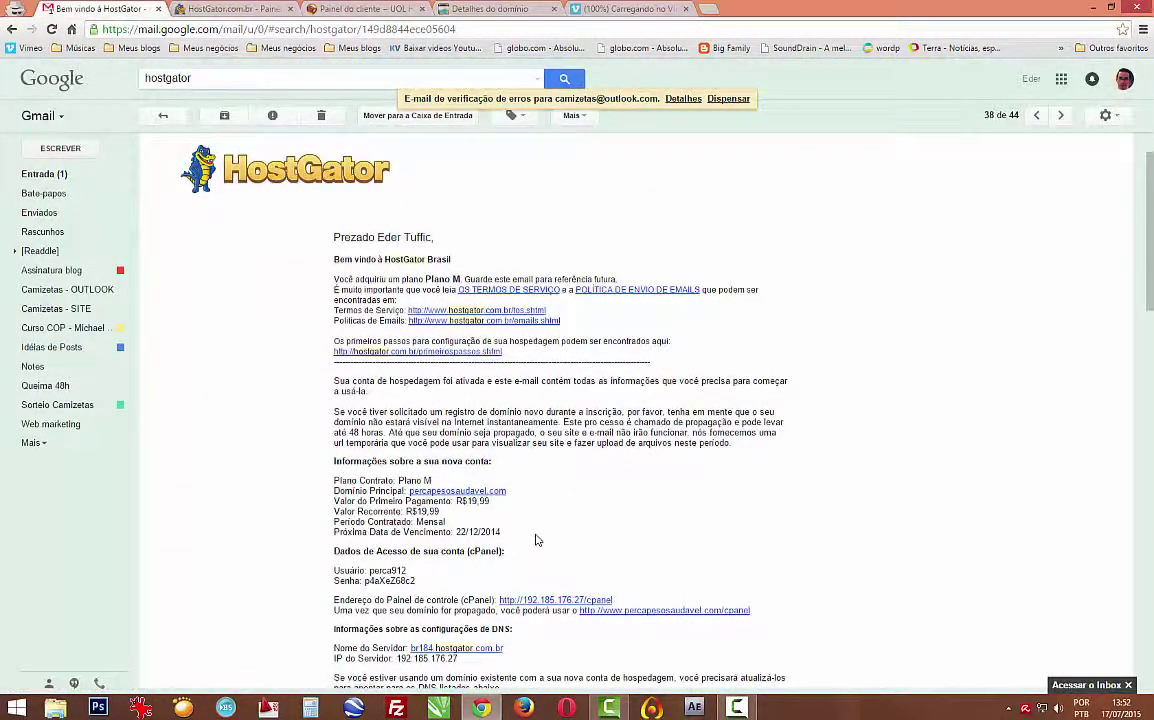
scroll(535, 540, down, 2)
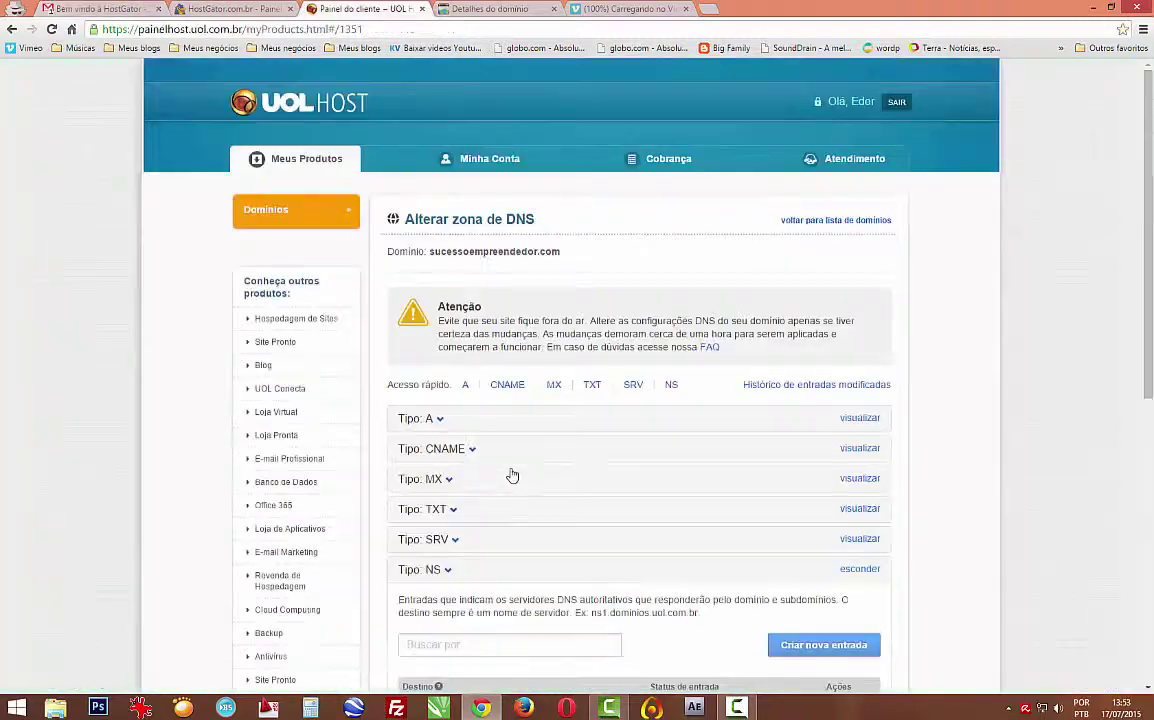
key(ctrl+3)
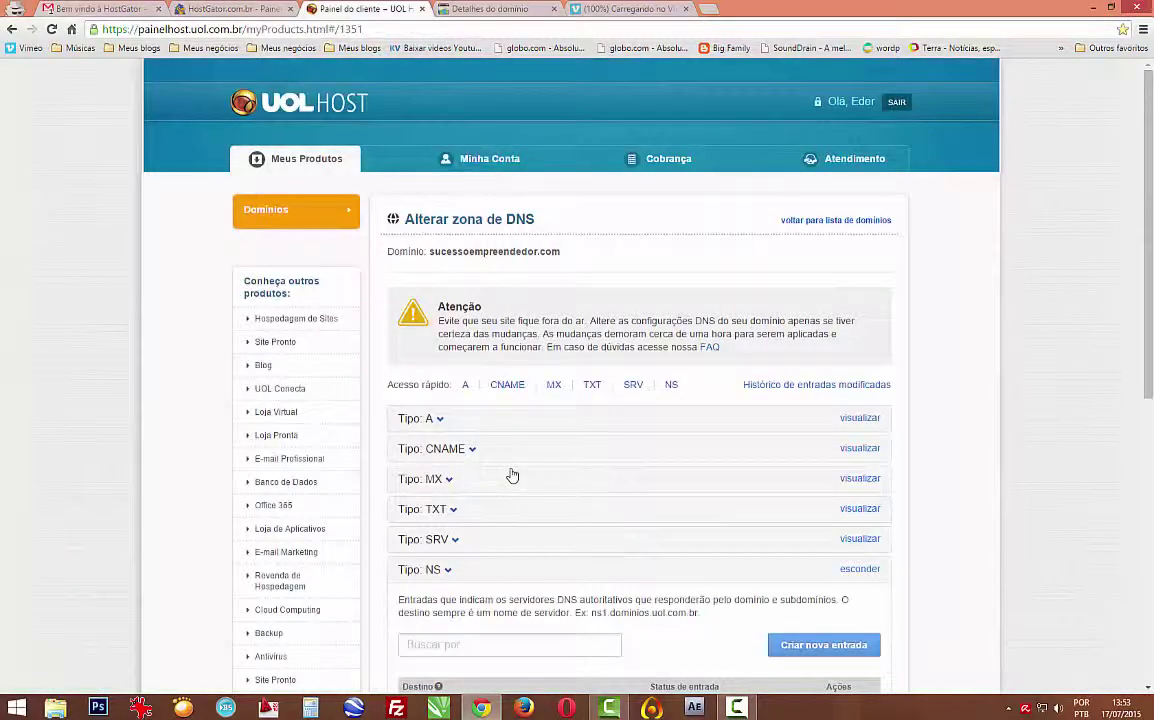